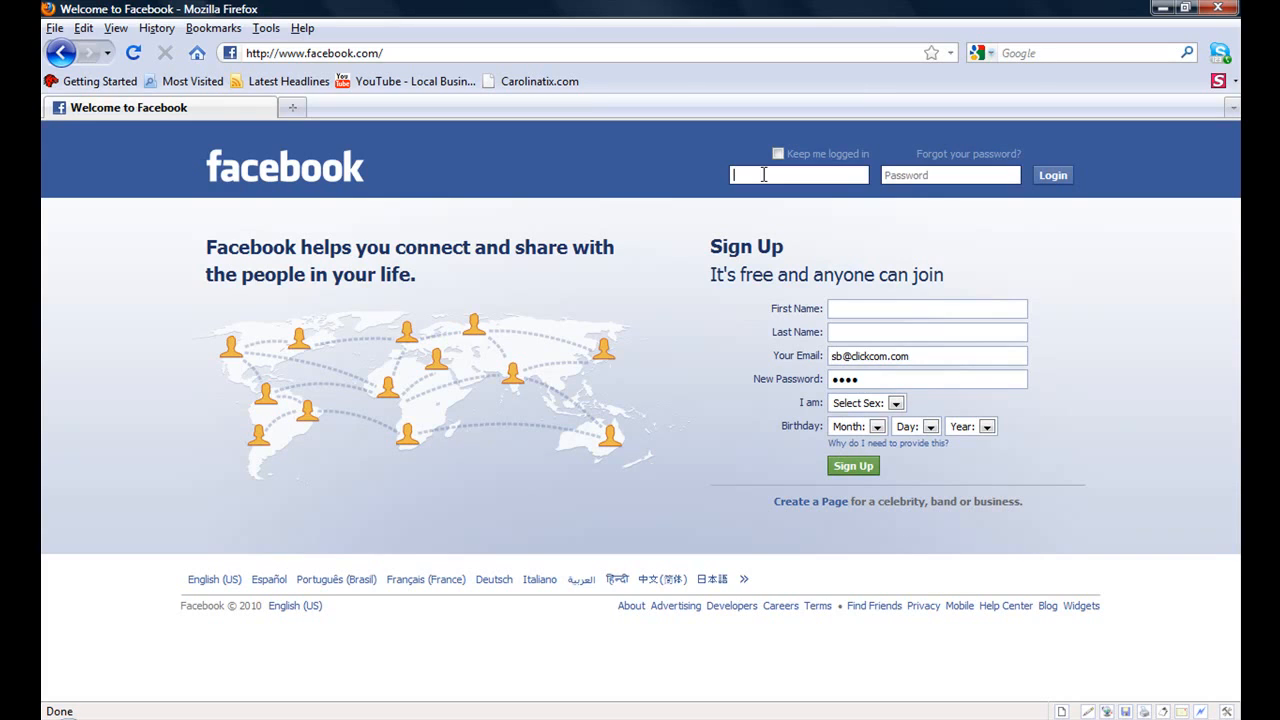
- Log in to Facebook with the account e-mail and password
text(jd)
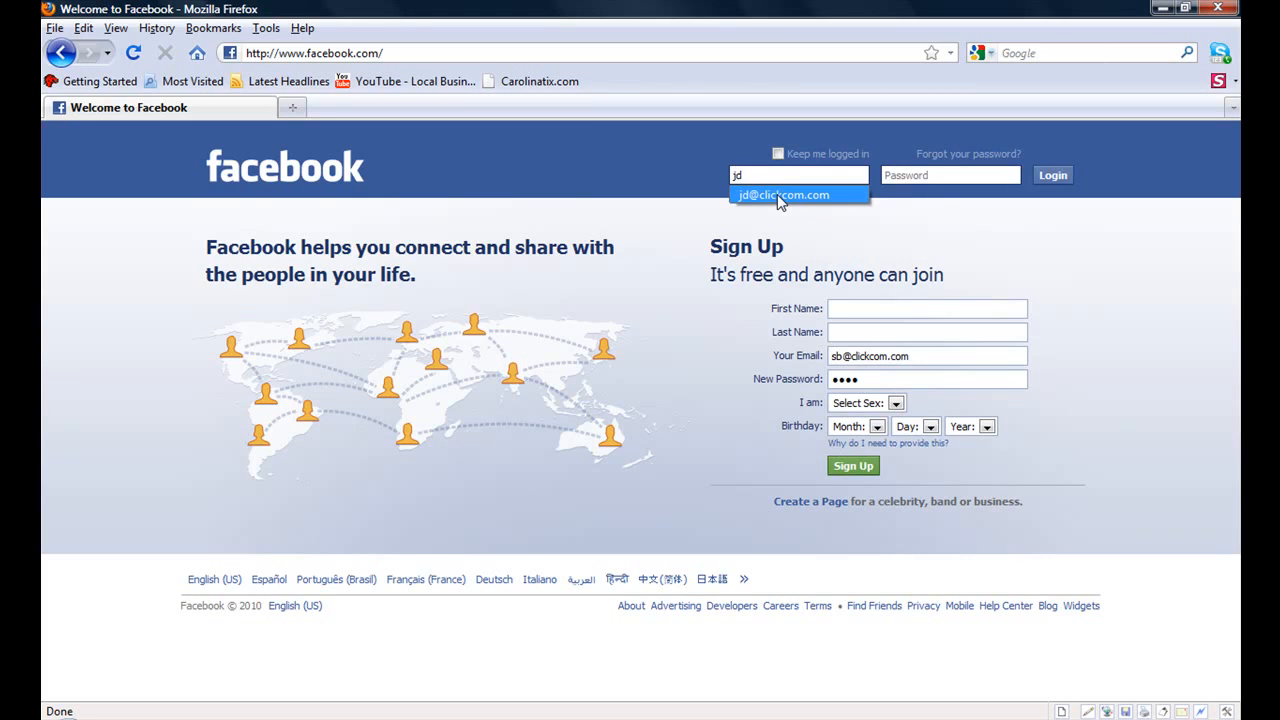
click(785, 195)
click(931, 174)
text(*******)
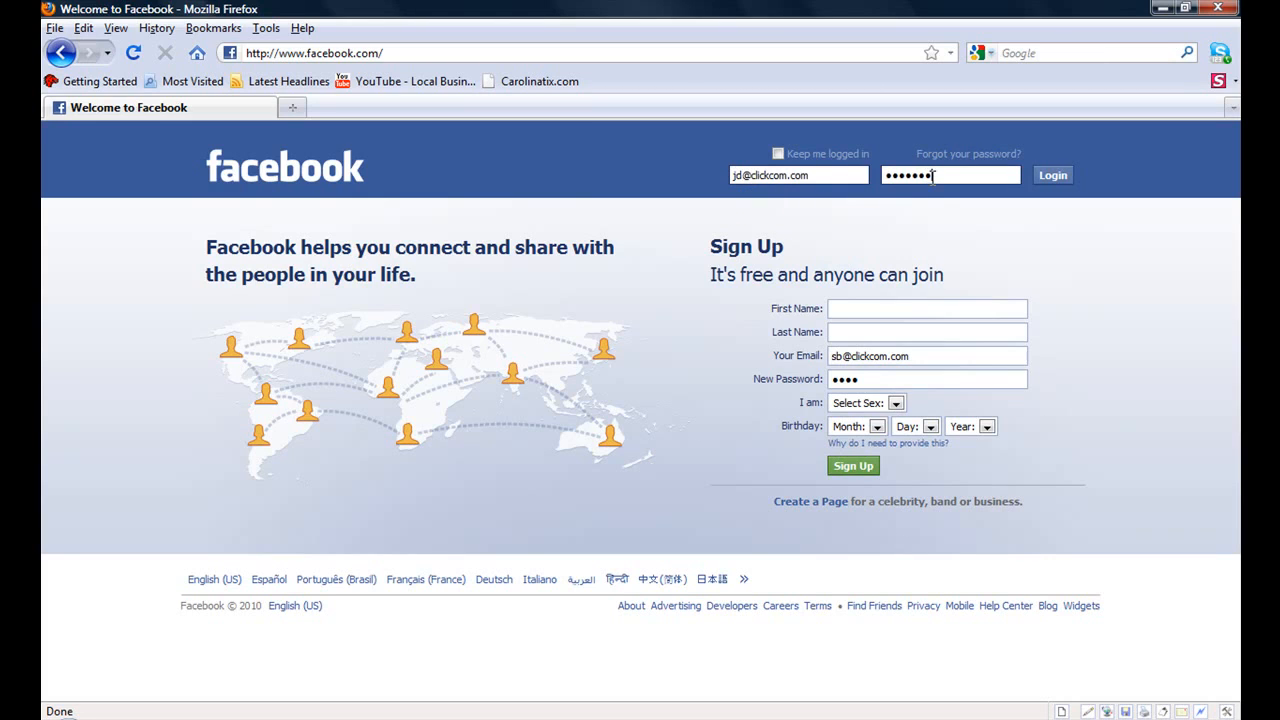
click(1053, 177)
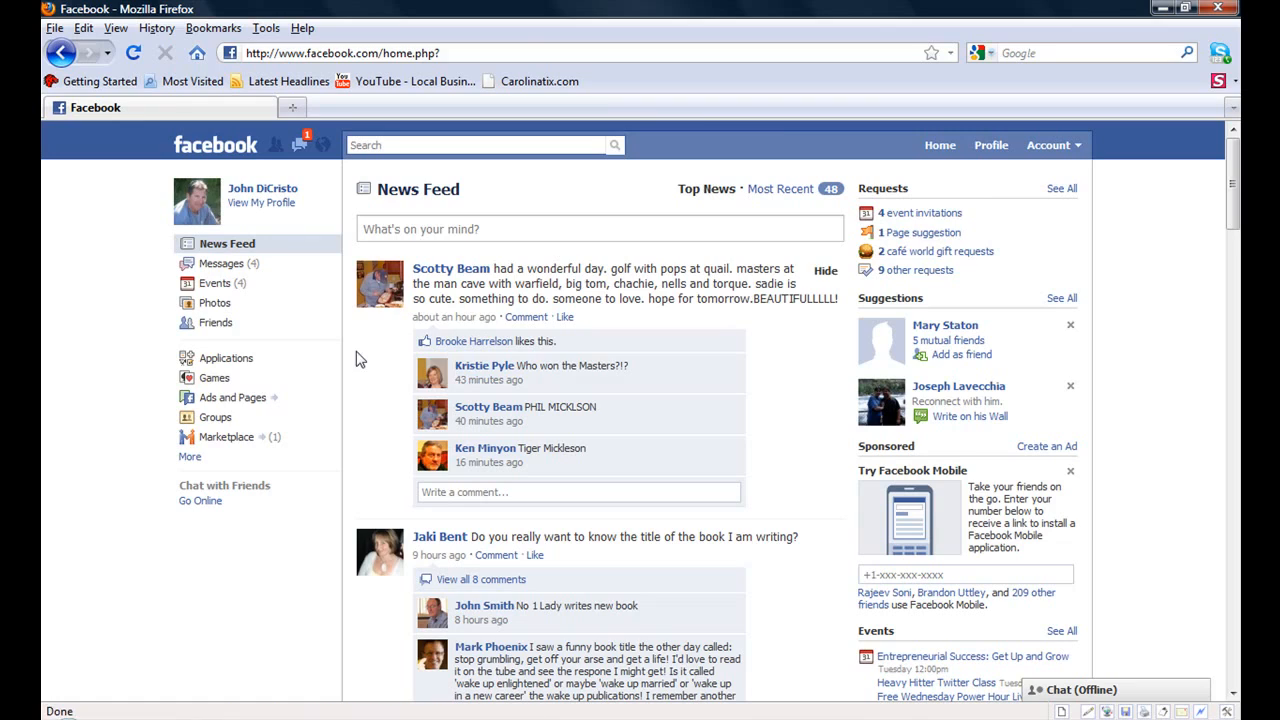
- Open the ads manager from Ads and Pages and start creating a new ad
click(245, 402)
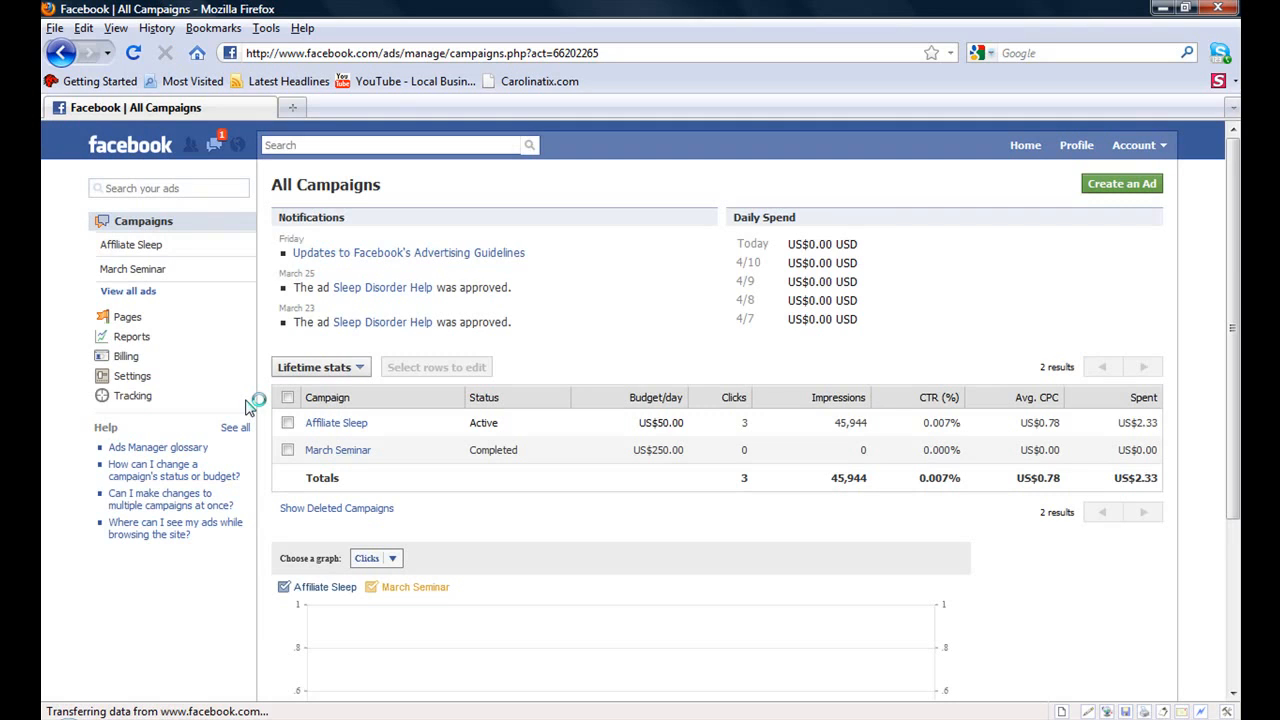
click(1120, 190)
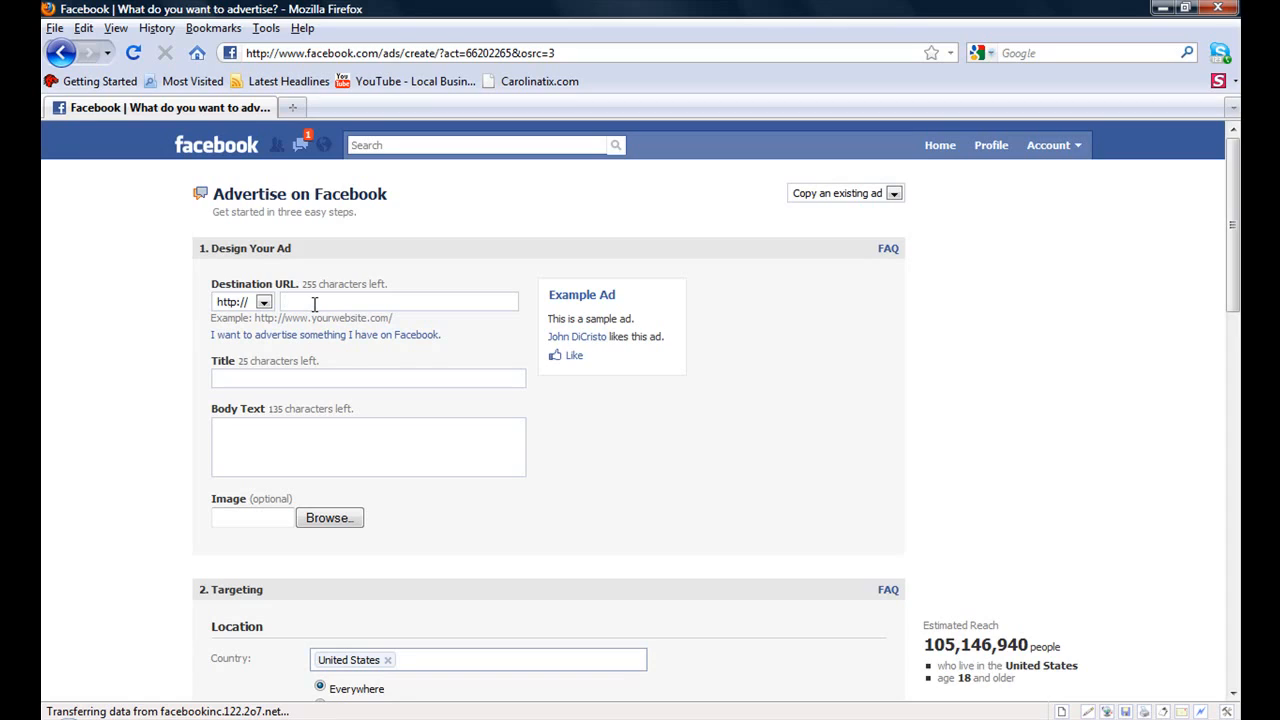
- Set the ad's destination URL to blogger.clickcom.com
text(blogger.comclickcom.com)
click(341, 302)
key(BackSpace)
key(BackSpace)
key(BackSpace)
key(BackSpace)
text(.)
text(SEO)
text( B)
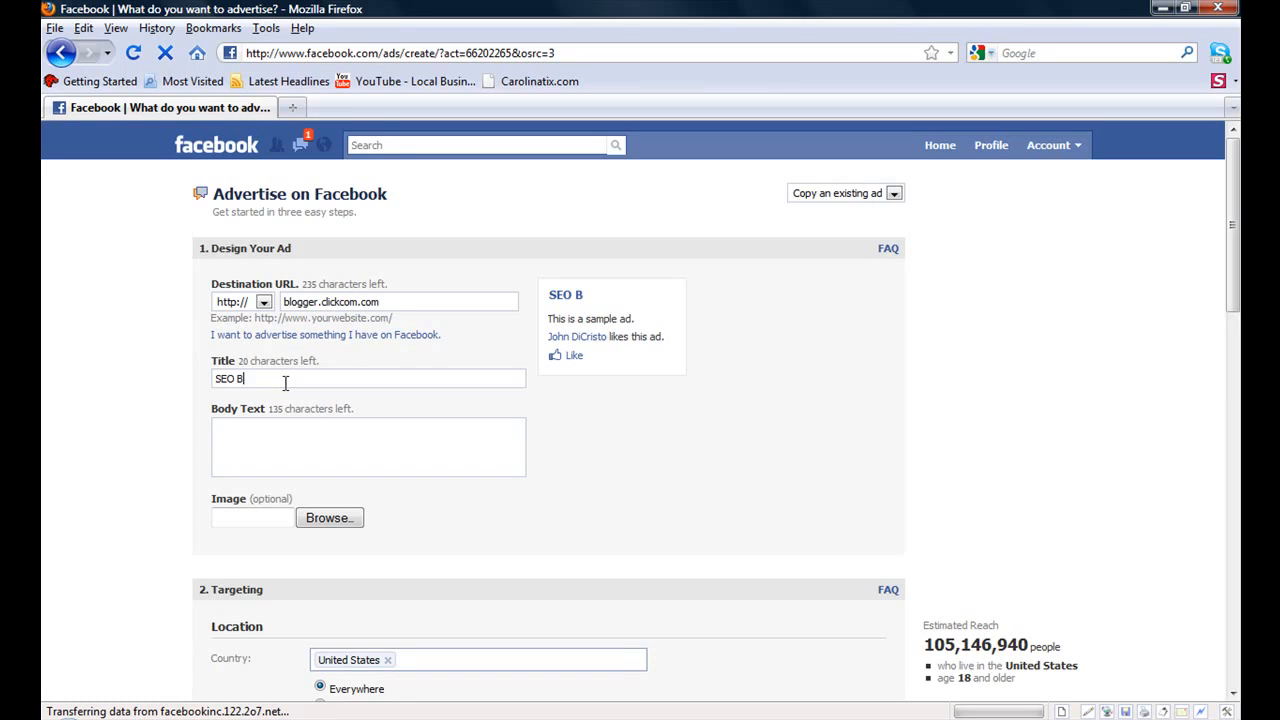
text(logHow tompr)
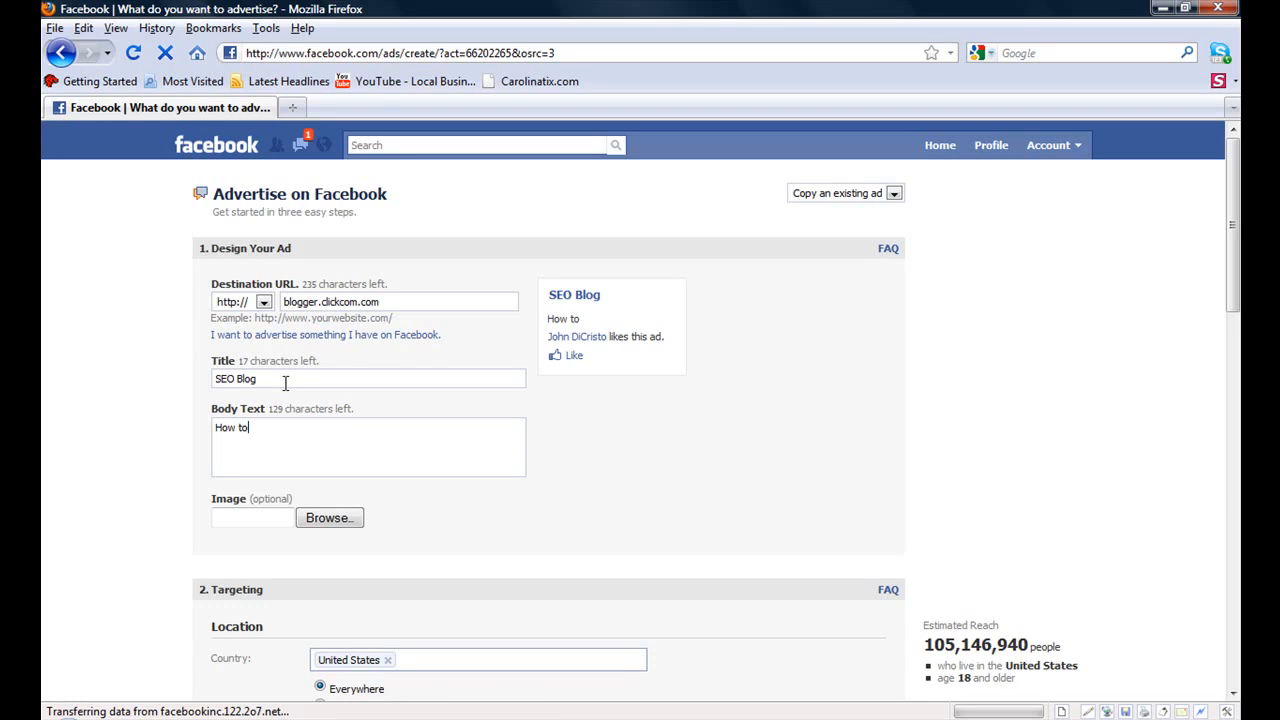
- Write the body text "How to produce a facebook ad using PPC (pay per click) marketing"
key(BackSpace)
key(BackSpace)
key(BackSpace)
text(produce a facebook ad)
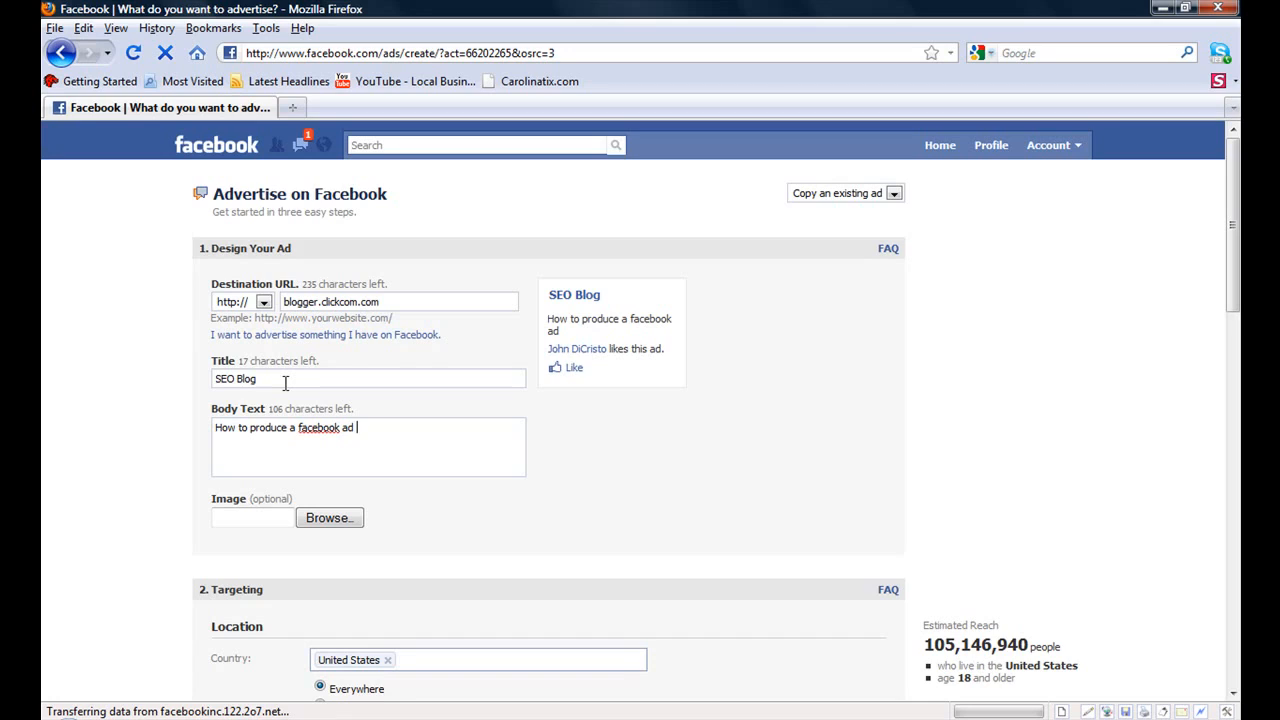
text( using PPC (pay)
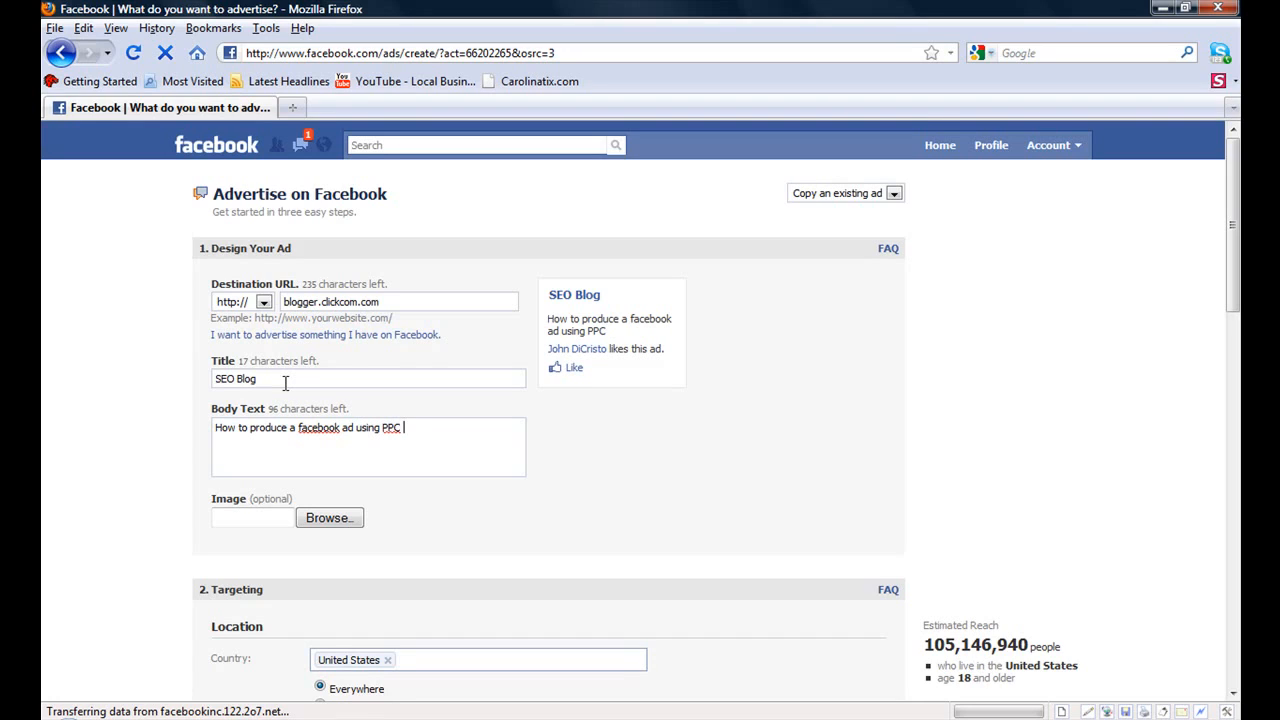
text( per click)
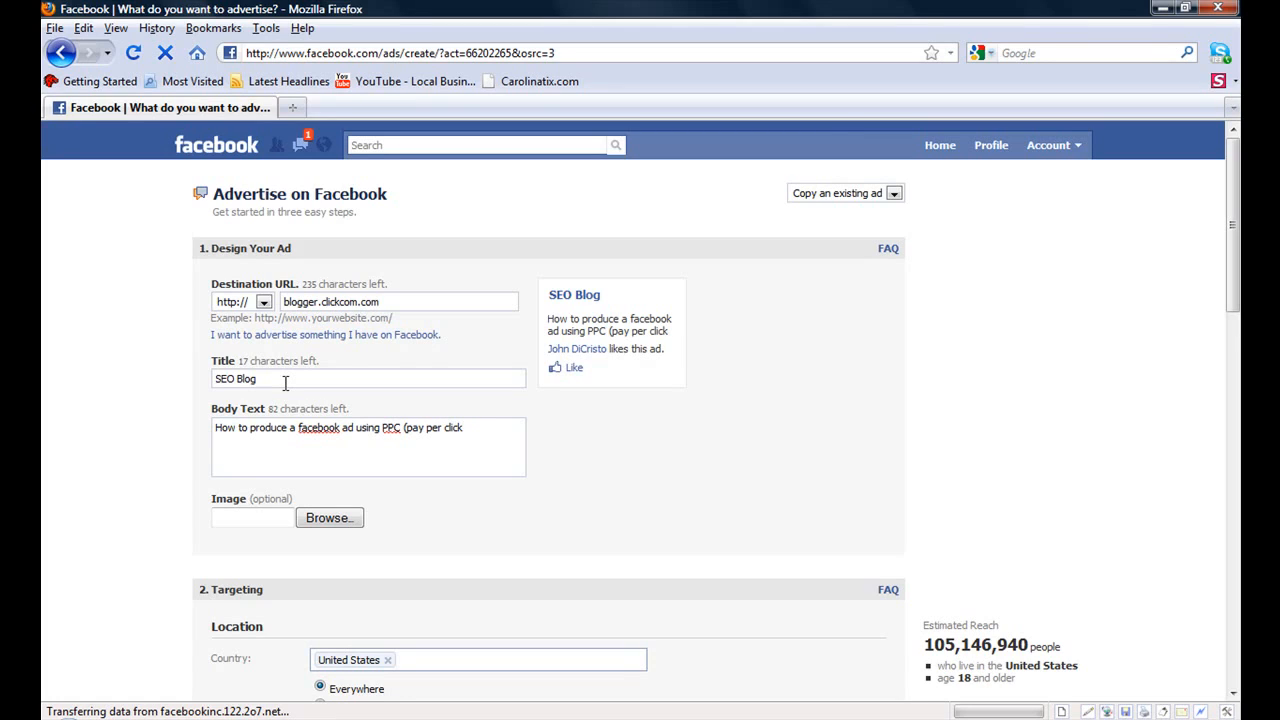
text(c) marketing)
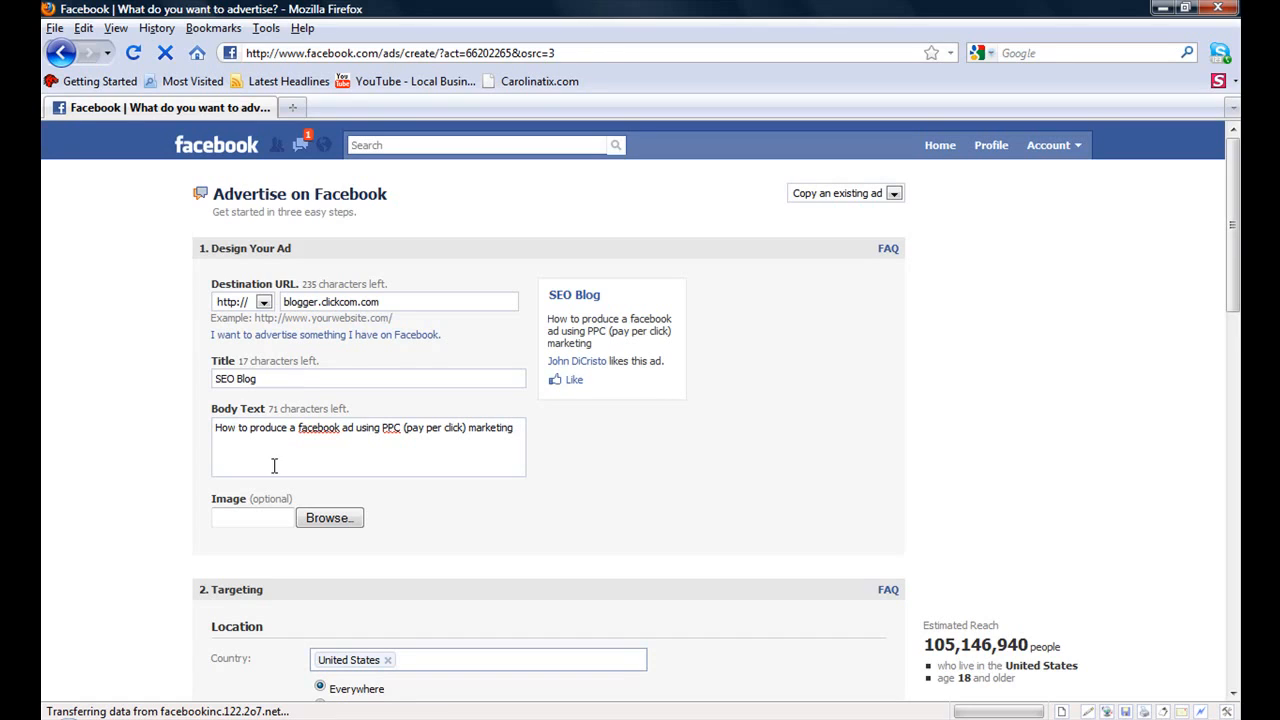
- Upload a ClickComDotComLogo image from the Pictures folder as the ad image
click(256, 518)
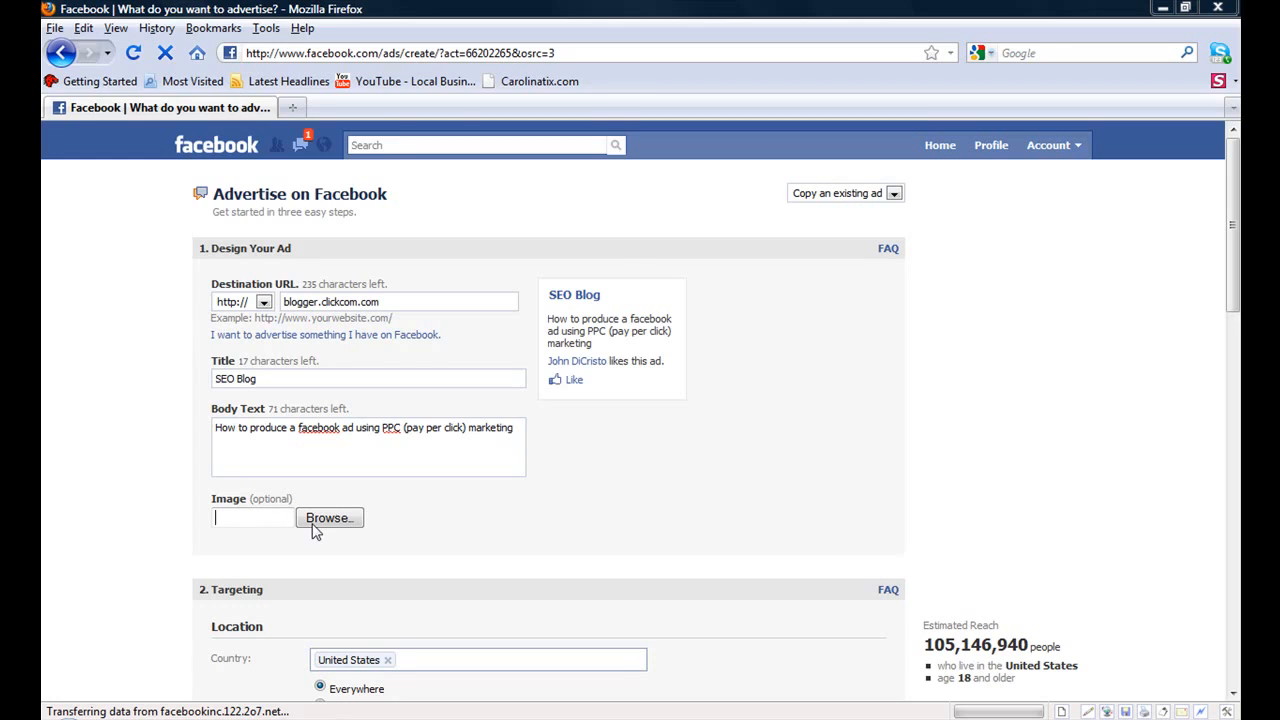
click(337, 522)
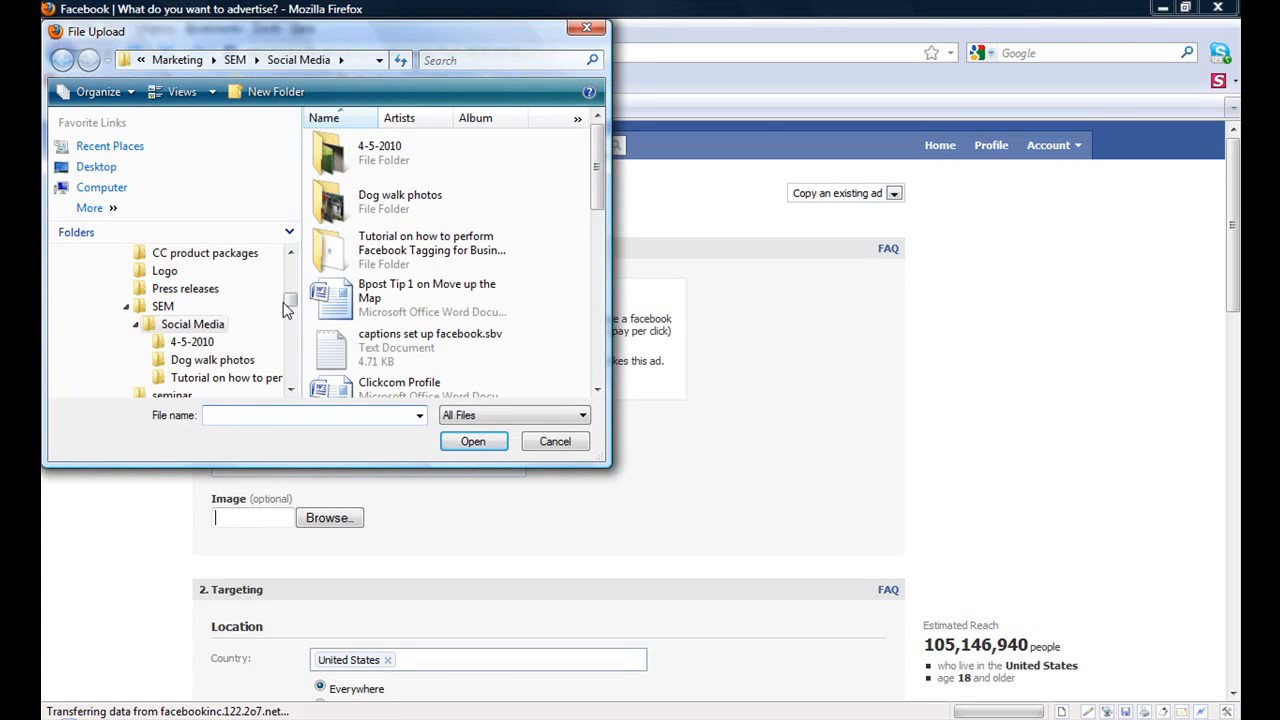
drag(290, 305, 290, 268)
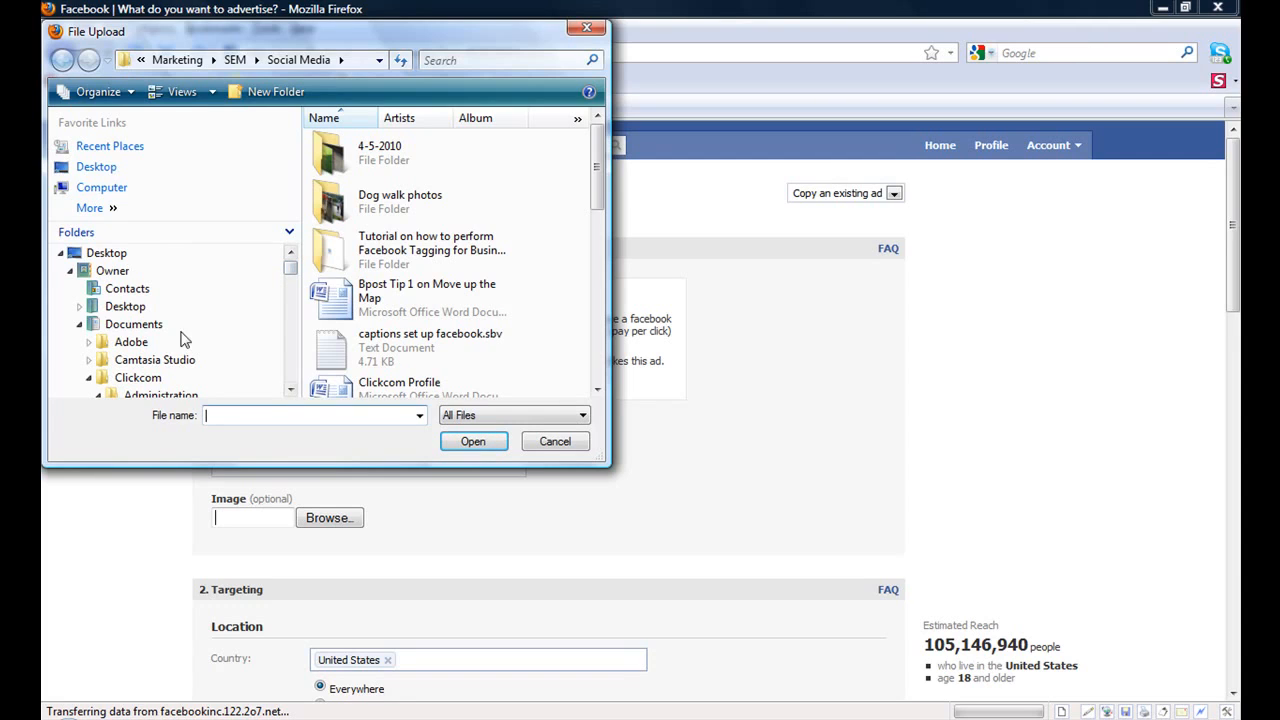
click(140, 378)
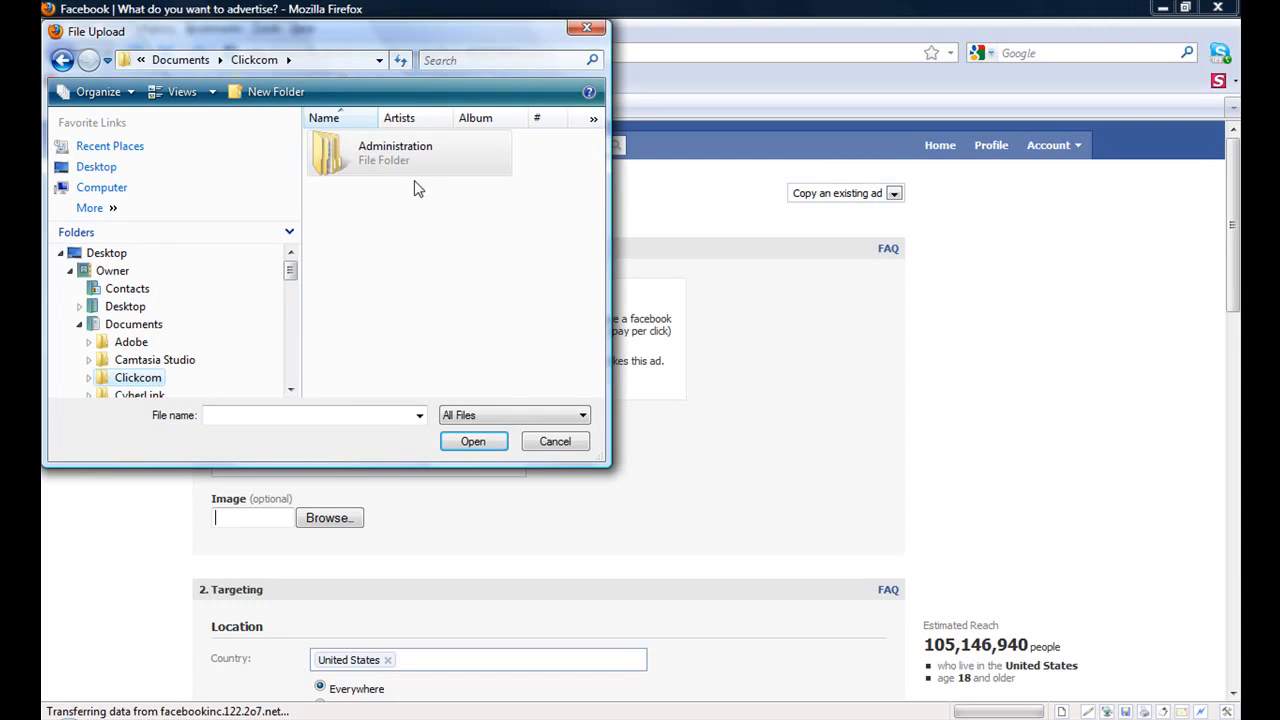
click(112, 146)
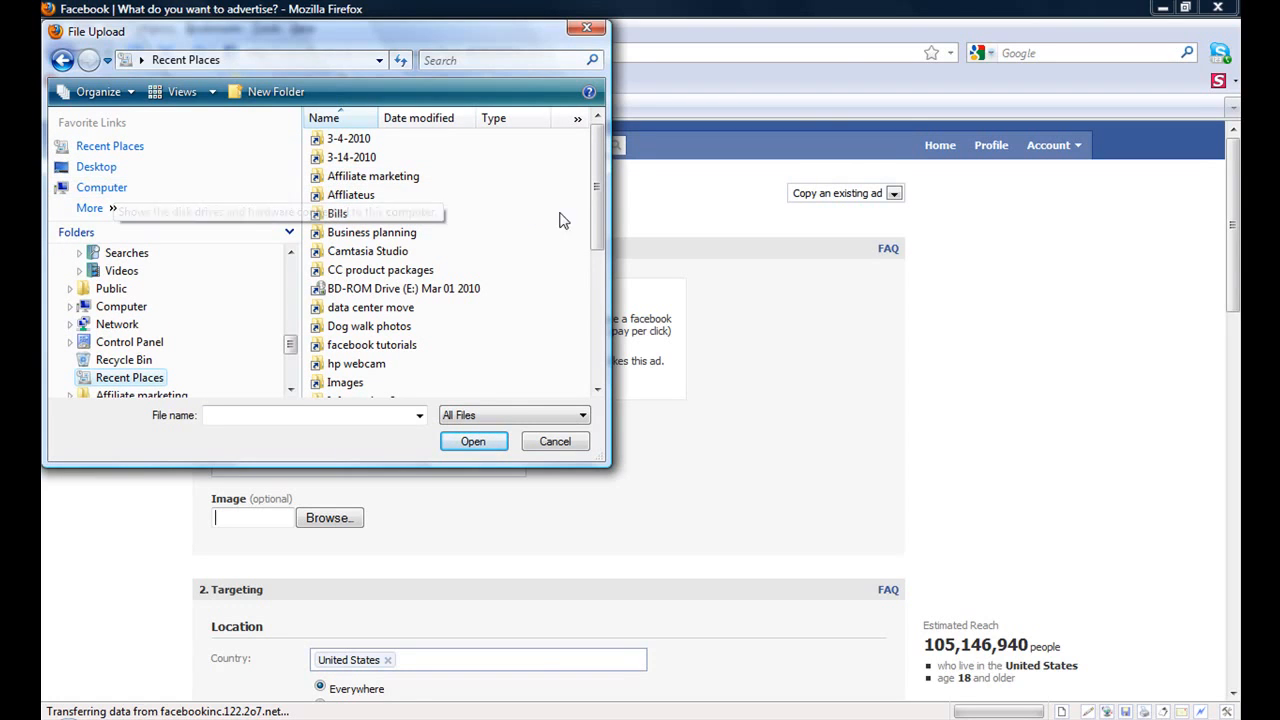
drag(593, 177, 599, 275)
double_click(347, 254)
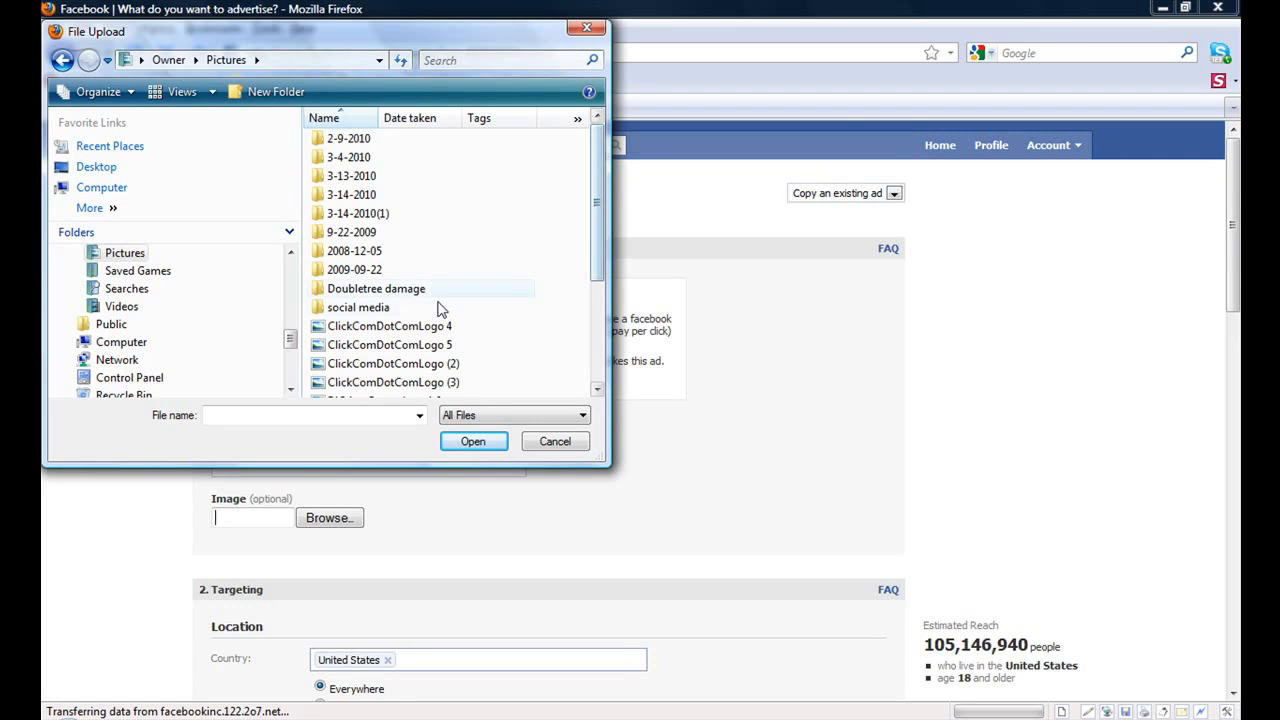
click(410, 333)
double_click(410, 333)
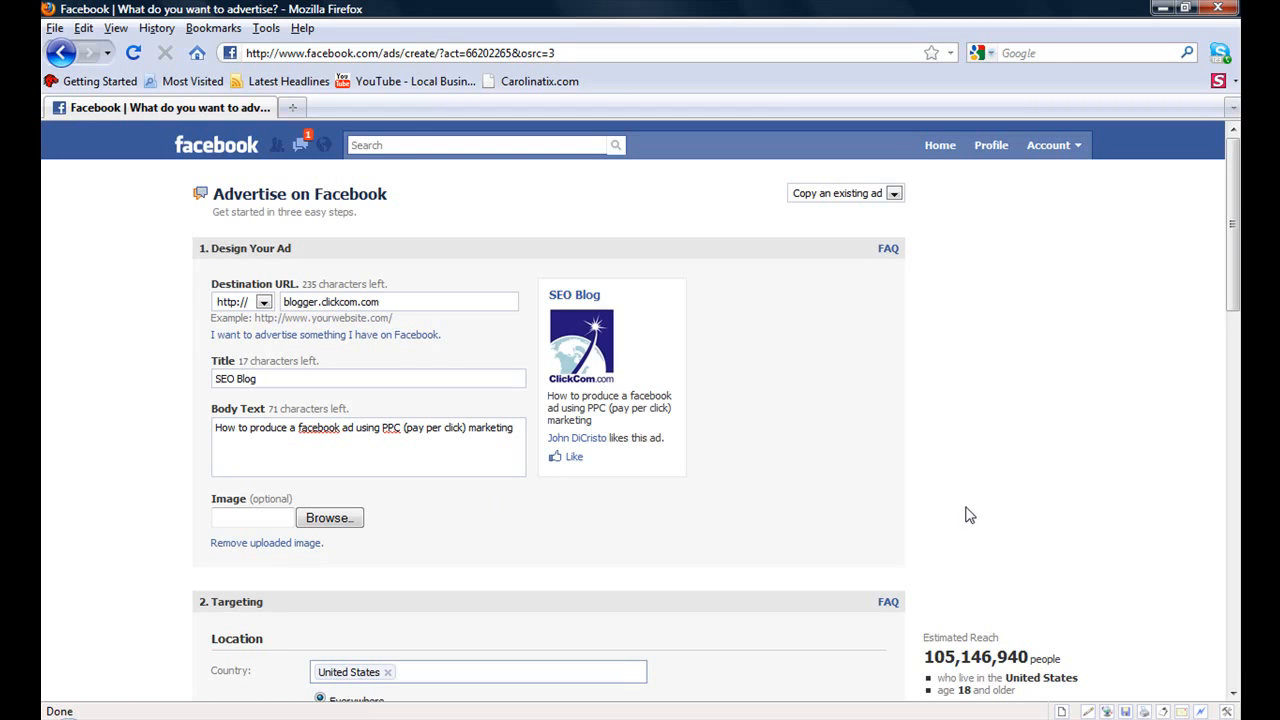
scroll(1138, 333, down, 6)
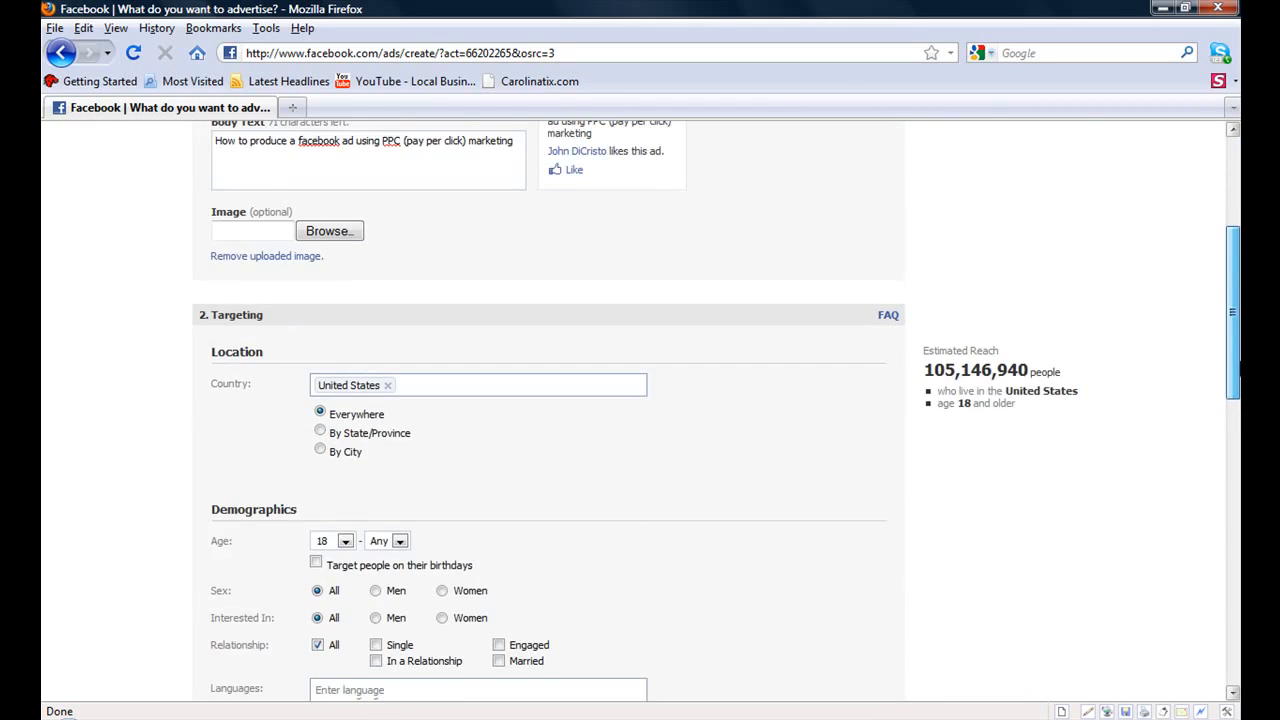
drag(1094, 294, 1014, 271)
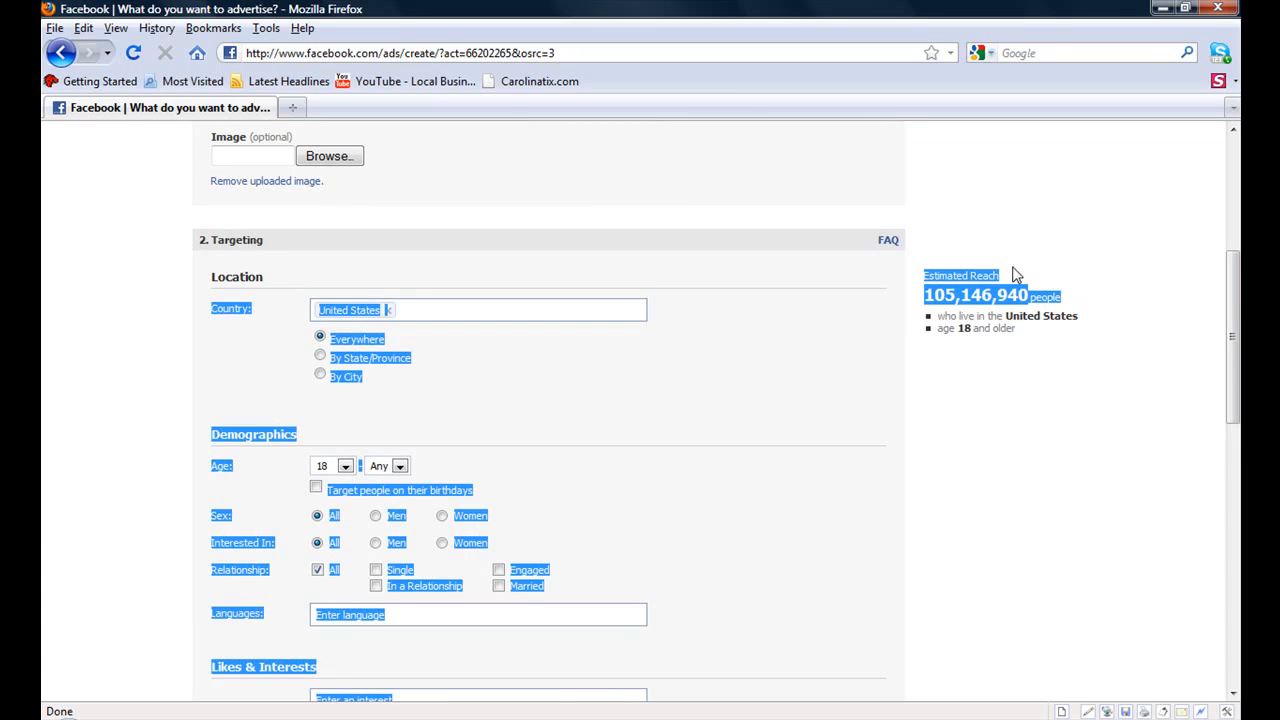
drag(1054, 341, 675, 402)
click(675, 402)
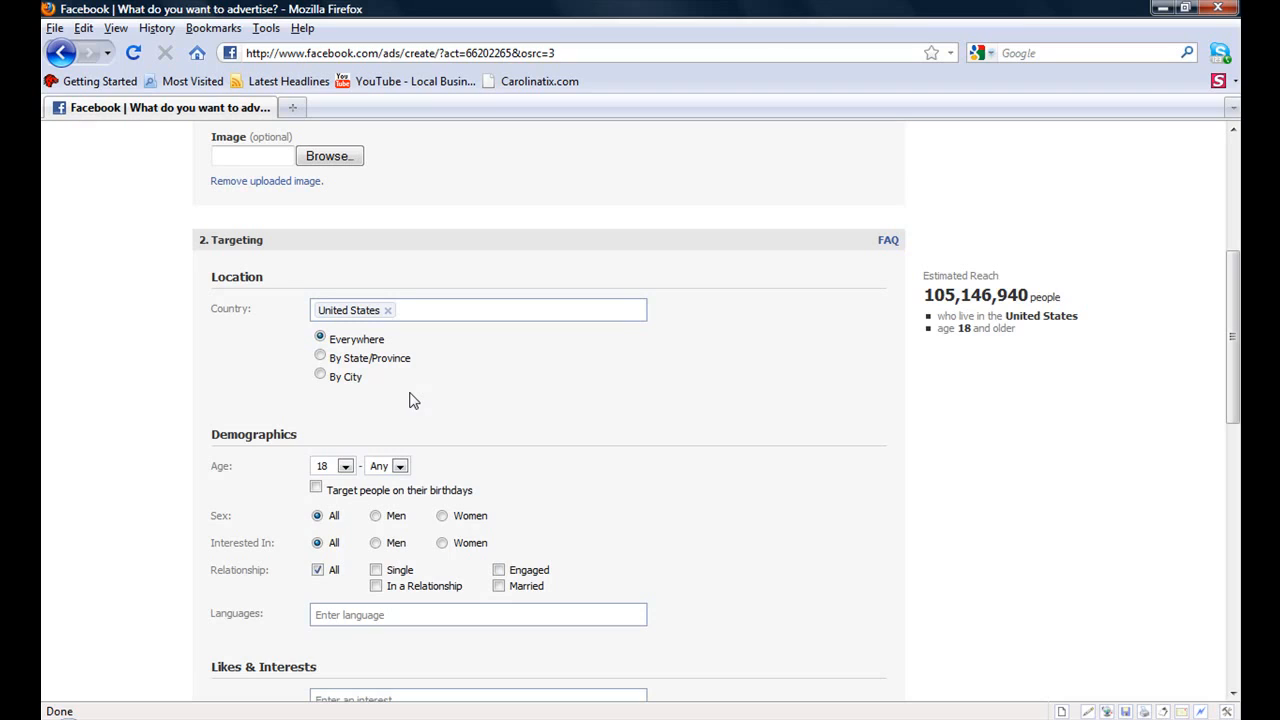
- Try targeting the location by state, choosing North Carolina
click(323, 358)
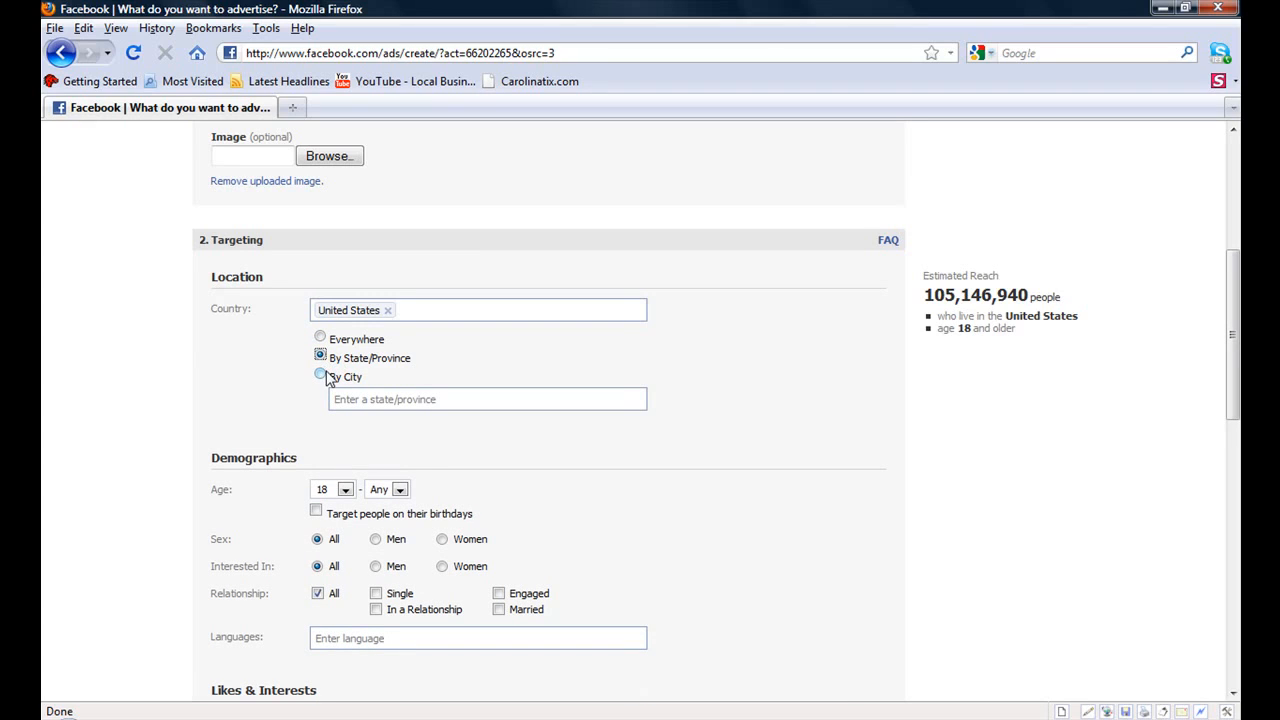
click(375, 399)
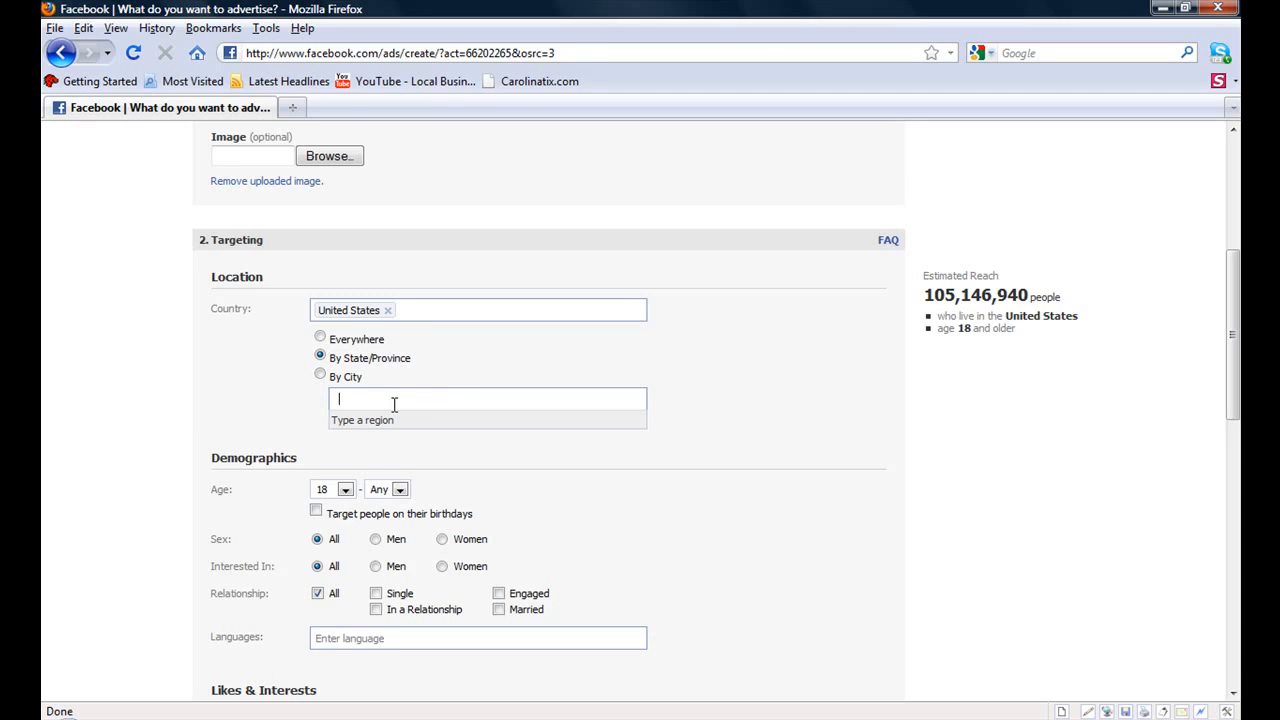
text(n)
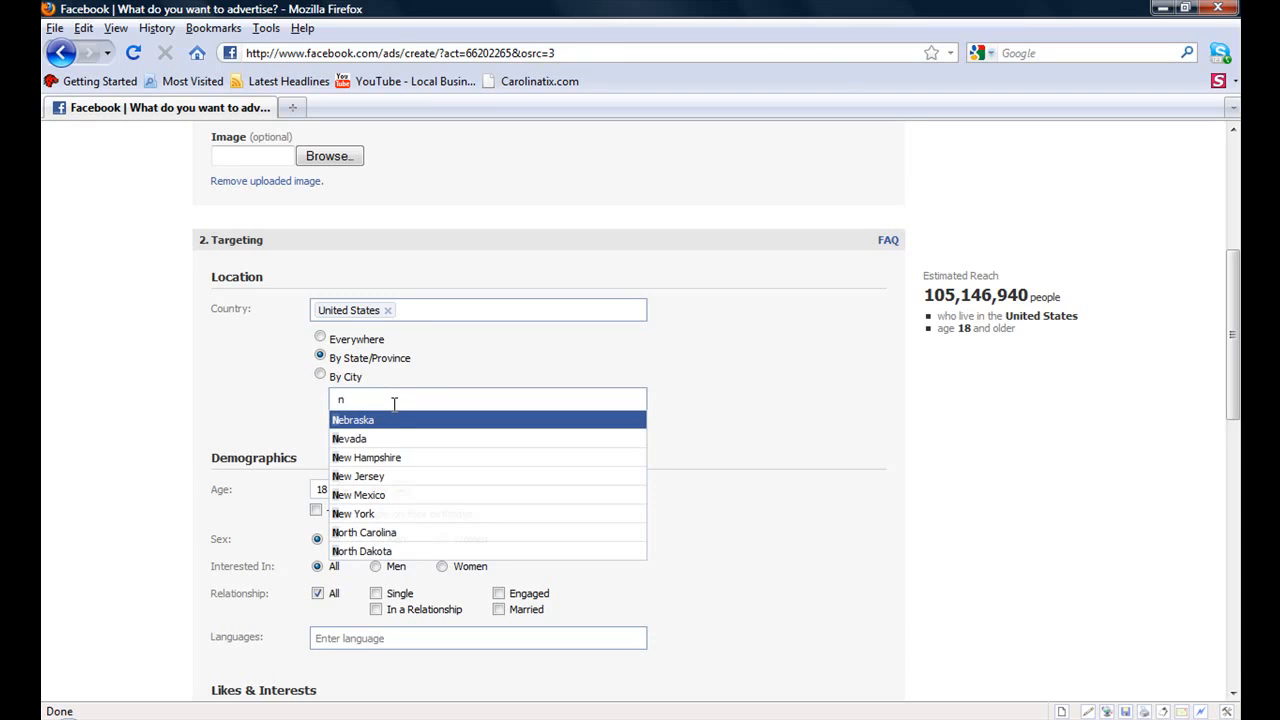
text(orth)
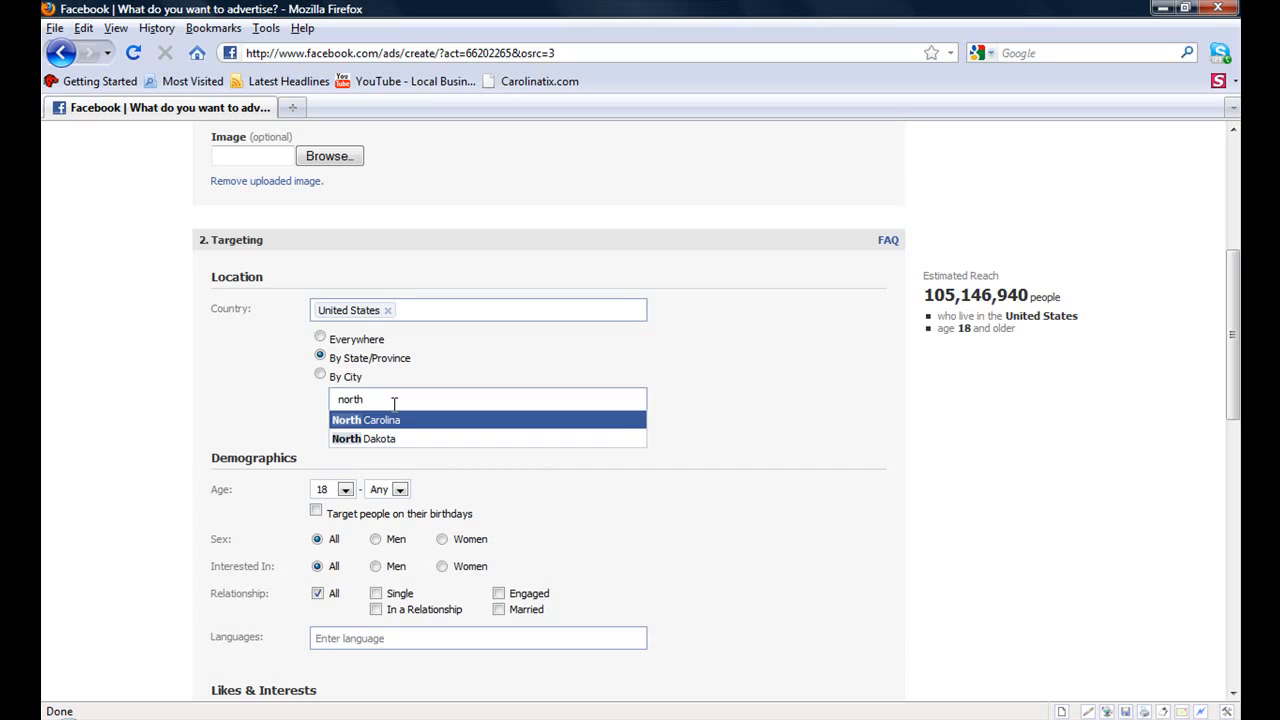
click(391, 422)
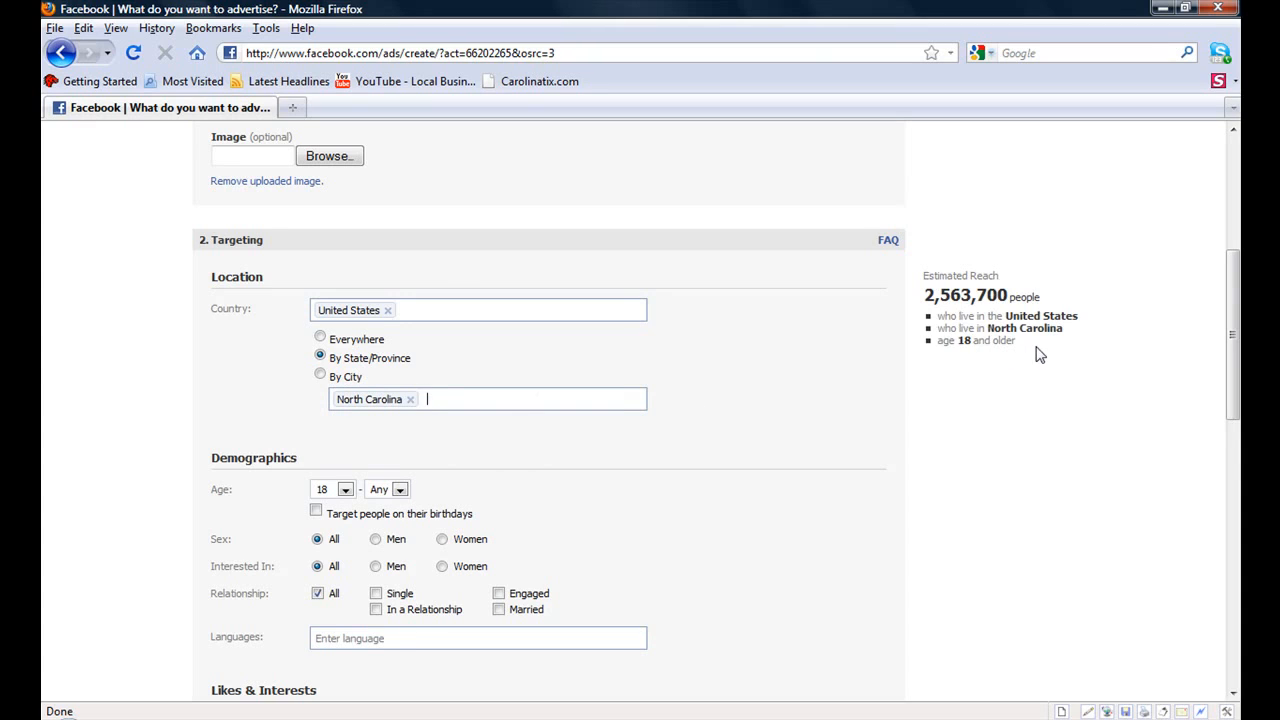
- Try targeting by city with Charlotte, NC, then reset the location to Everywhere
click(320, 374)
click(400, 397)
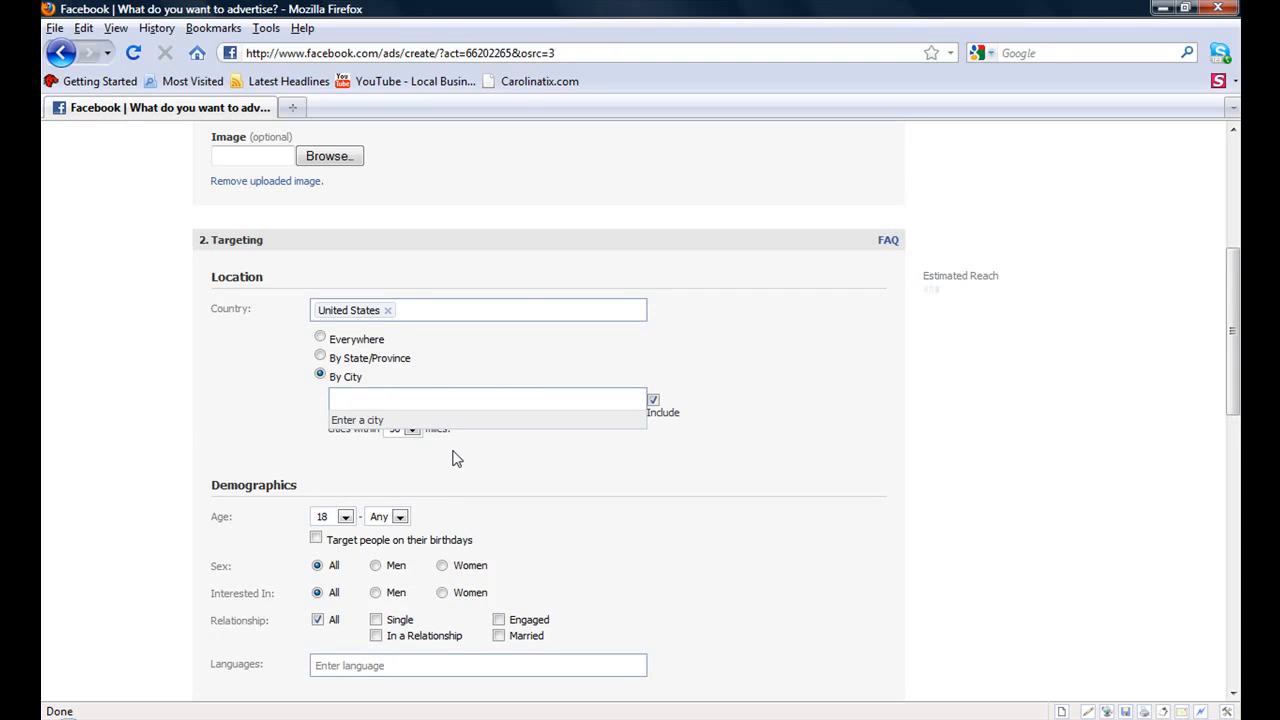
text(Charlotte)
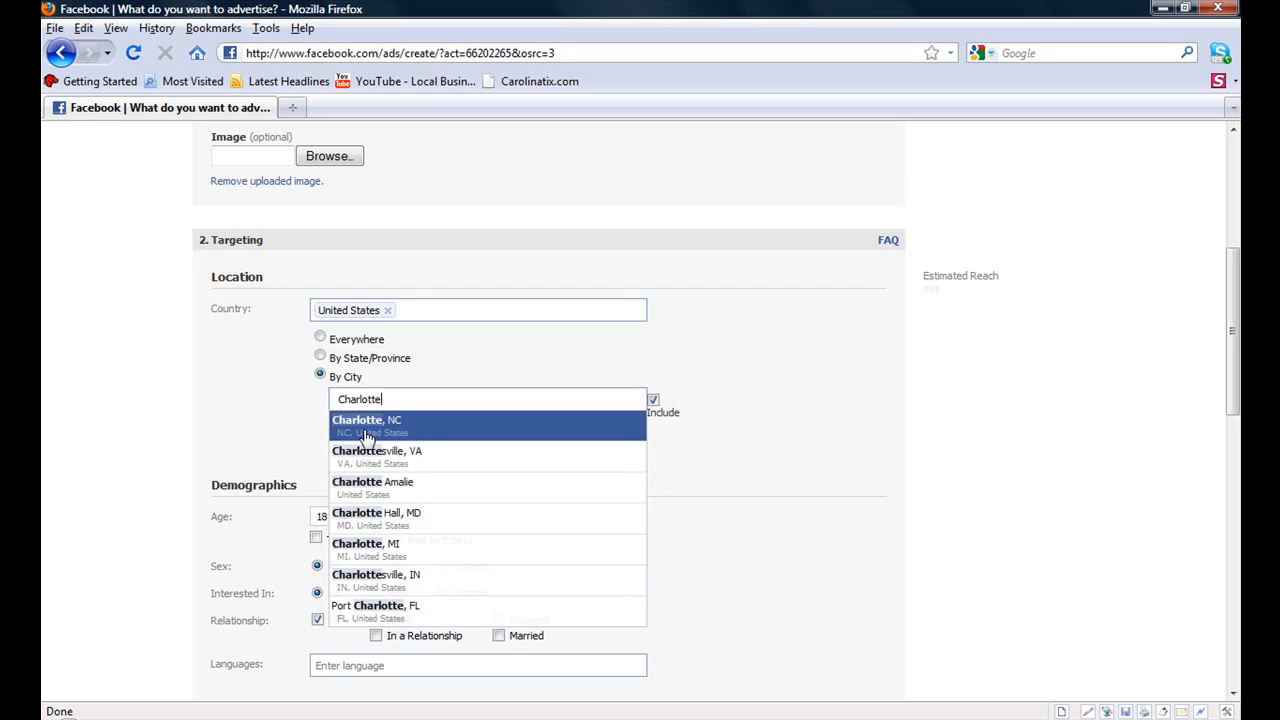
click(366, 437)
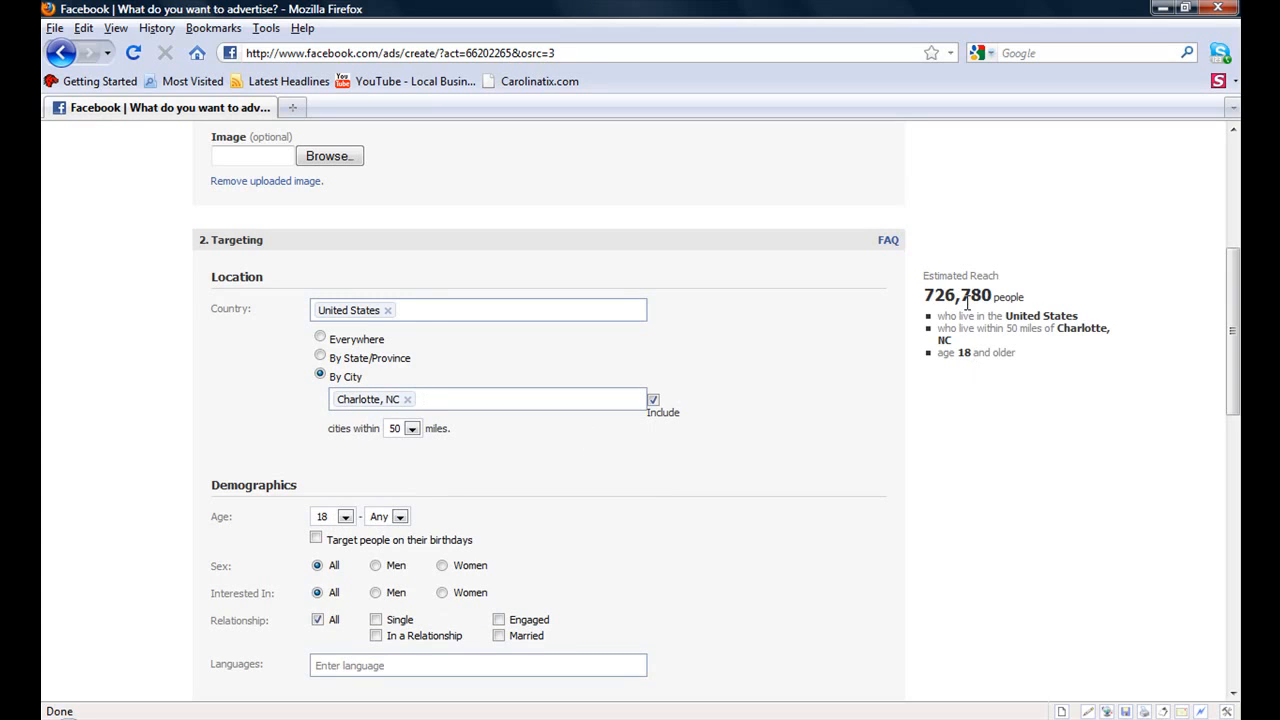
click(320, 338)
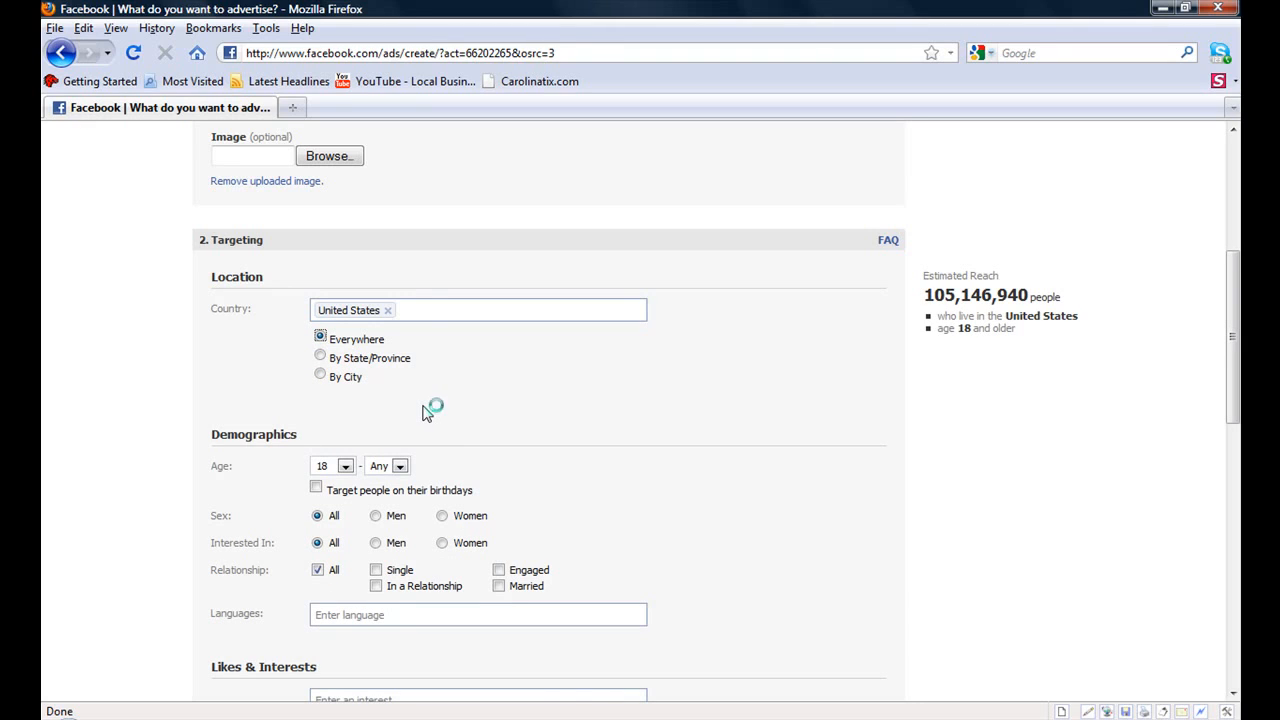
- Set the minimum targeted age to 35
click(345, 467)
drag(349, 510, 349, 563)
click(323, 602)
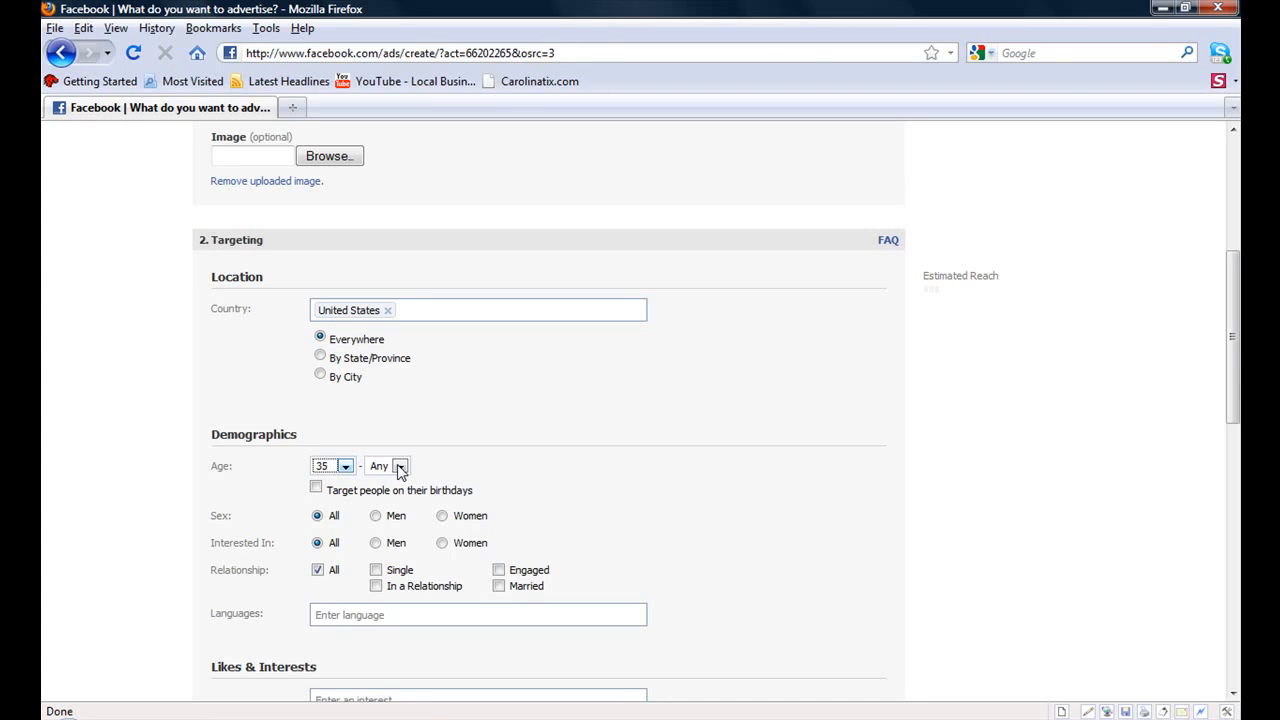
- Try restricting the sex to Men, then Women, before returning to All
click(377, 517)
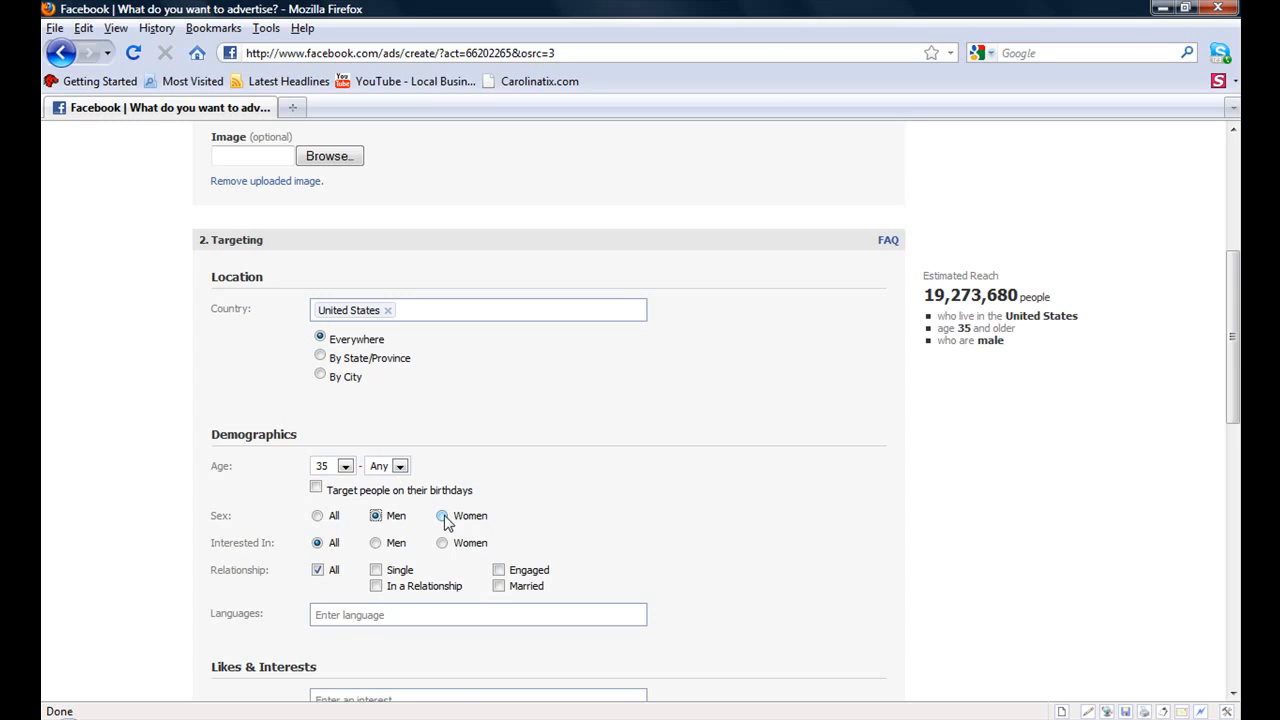
click(443, 516)
click(318, 517)
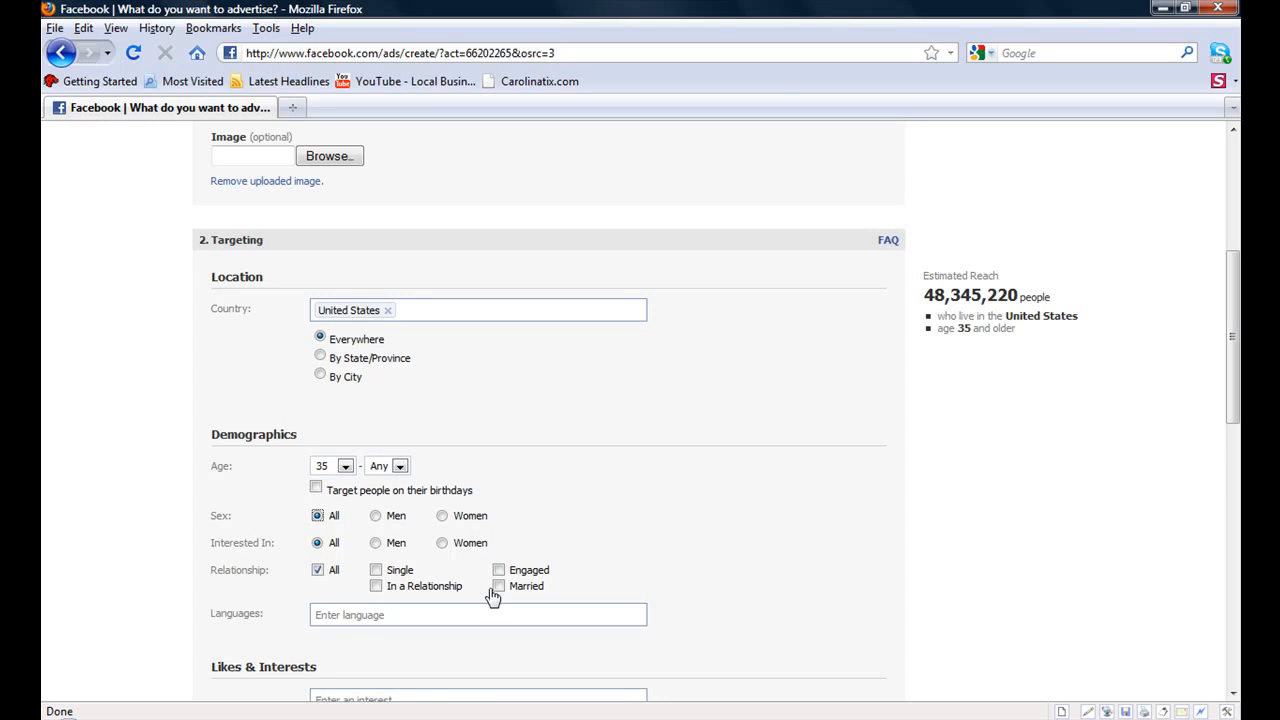
- Set the targeted language to English (US)
click(419, 616)
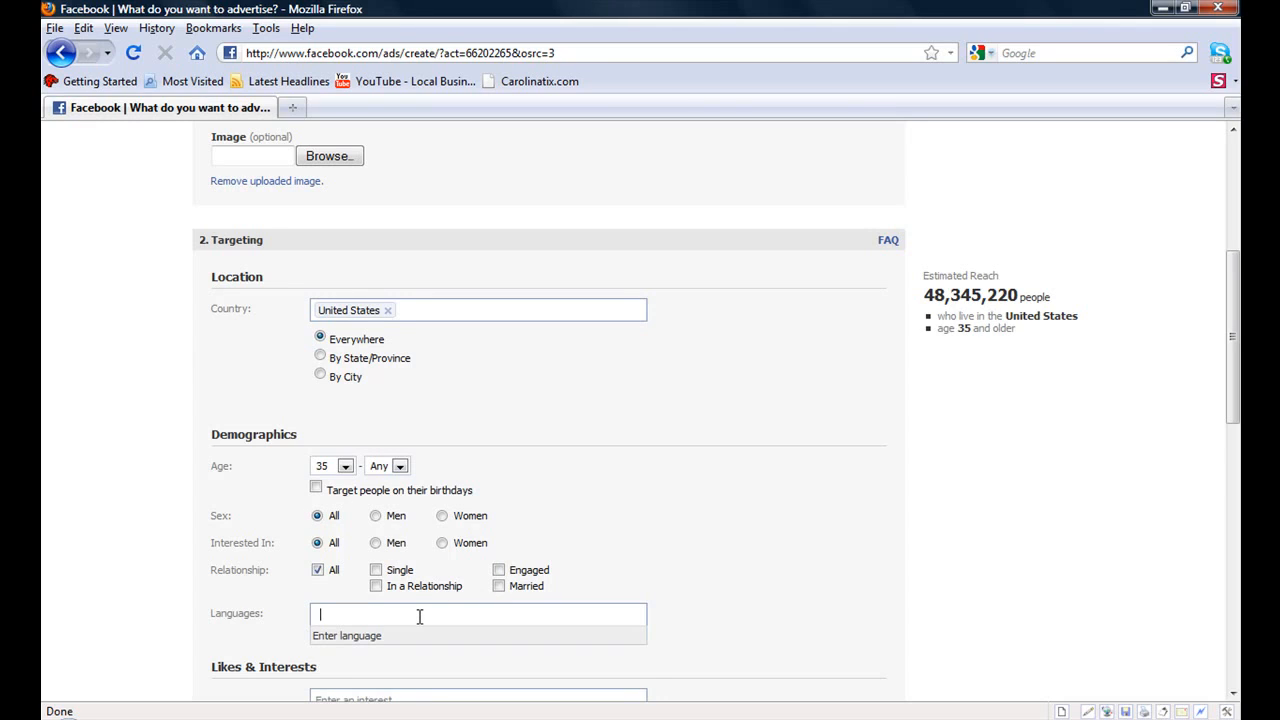
text(E)
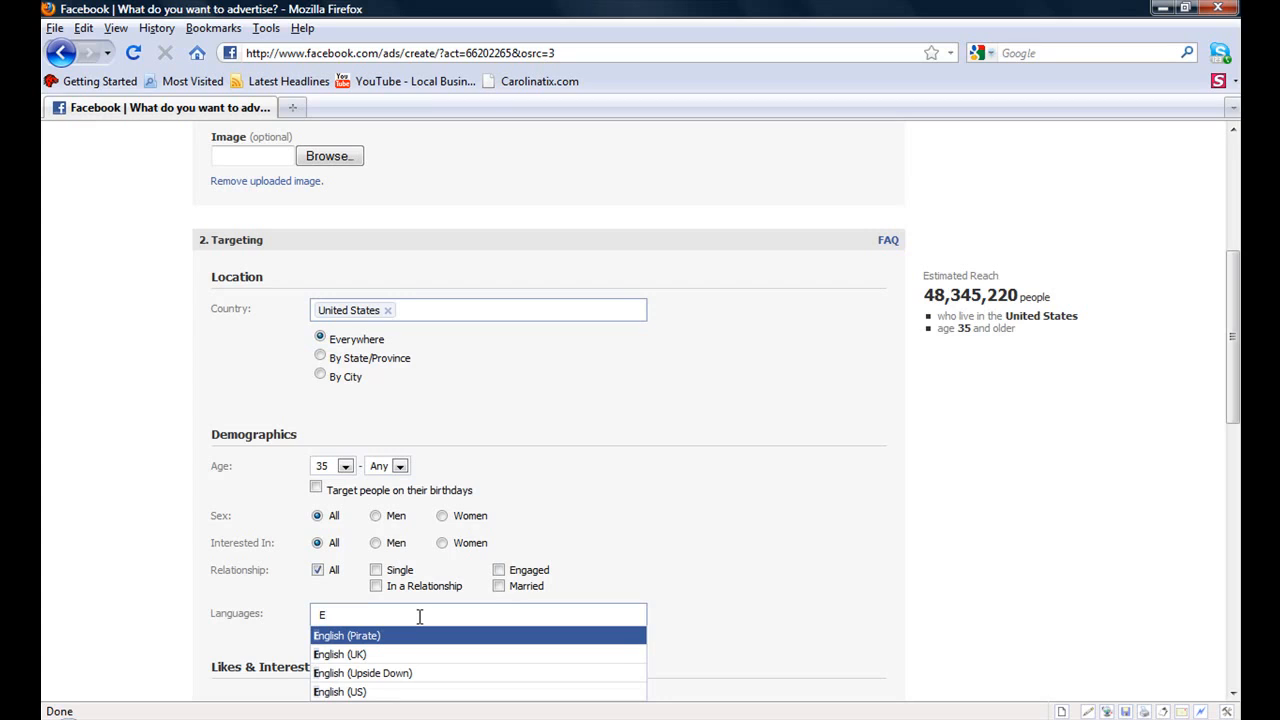
click(335, 697)
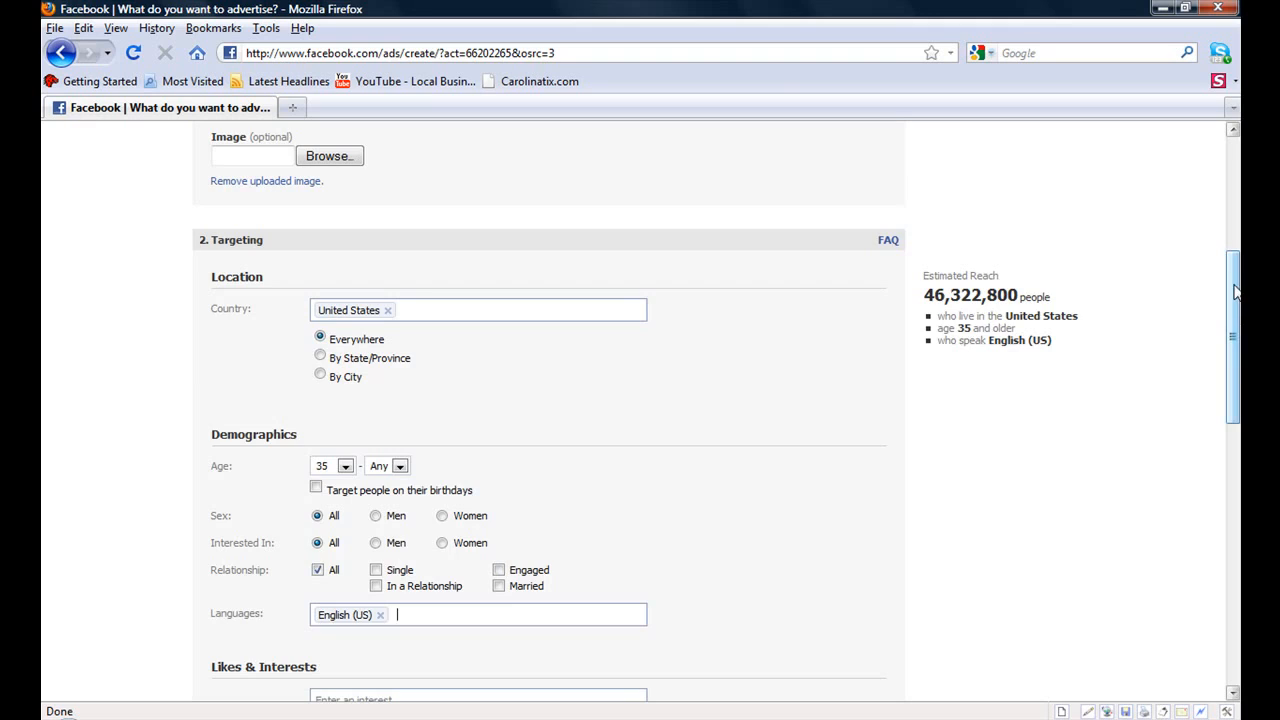
- Try the College Grad, In College and In High School education options, then return to All
scroll(641, 388, down, 6)
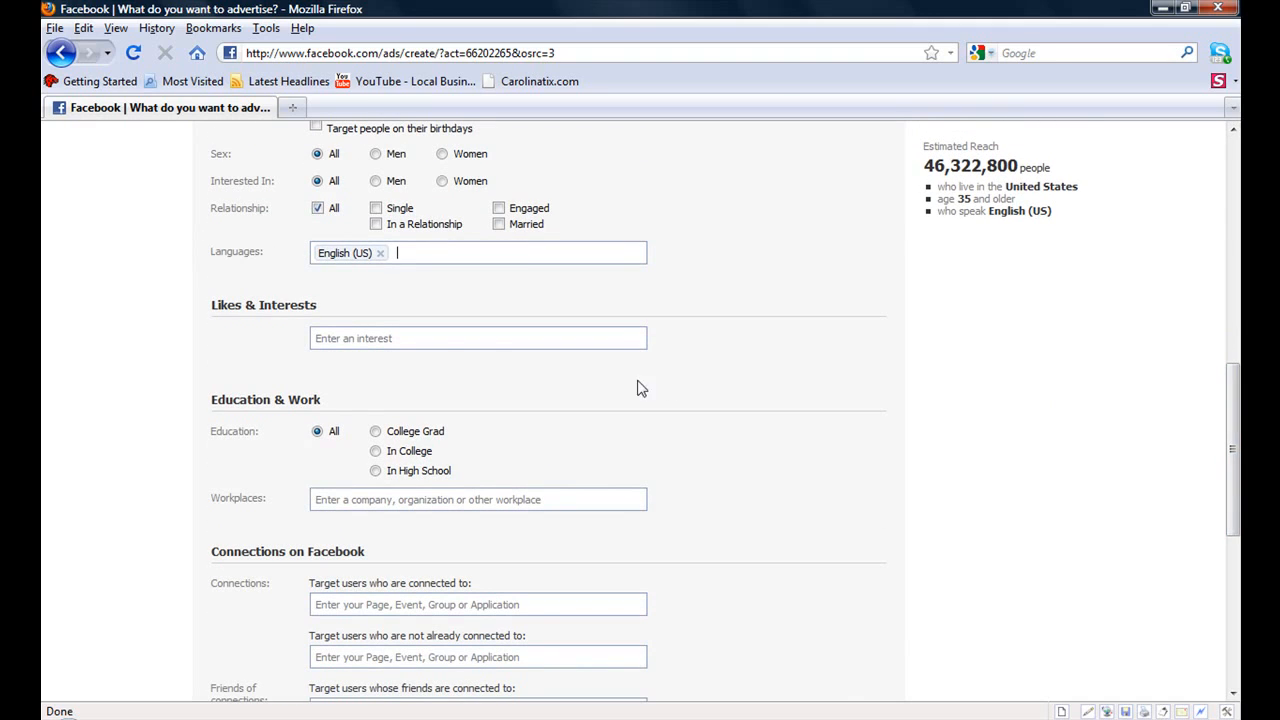
click(436, 341)
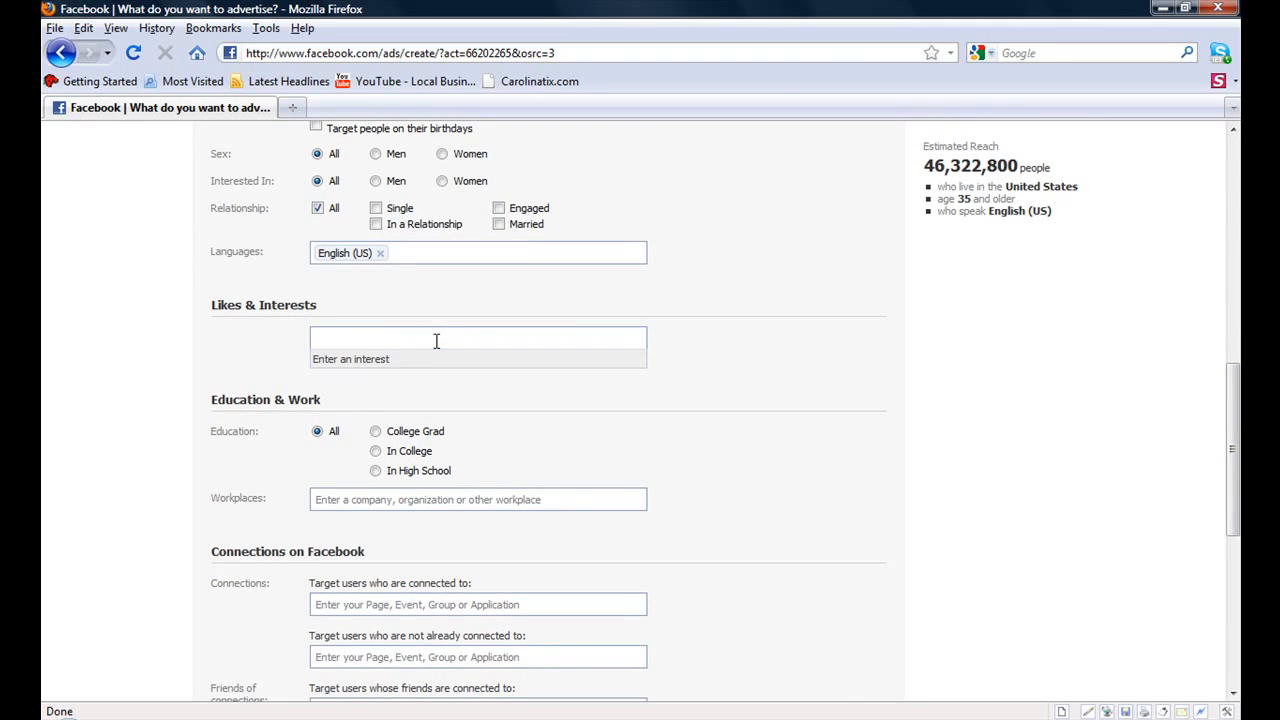
click(376, 434)
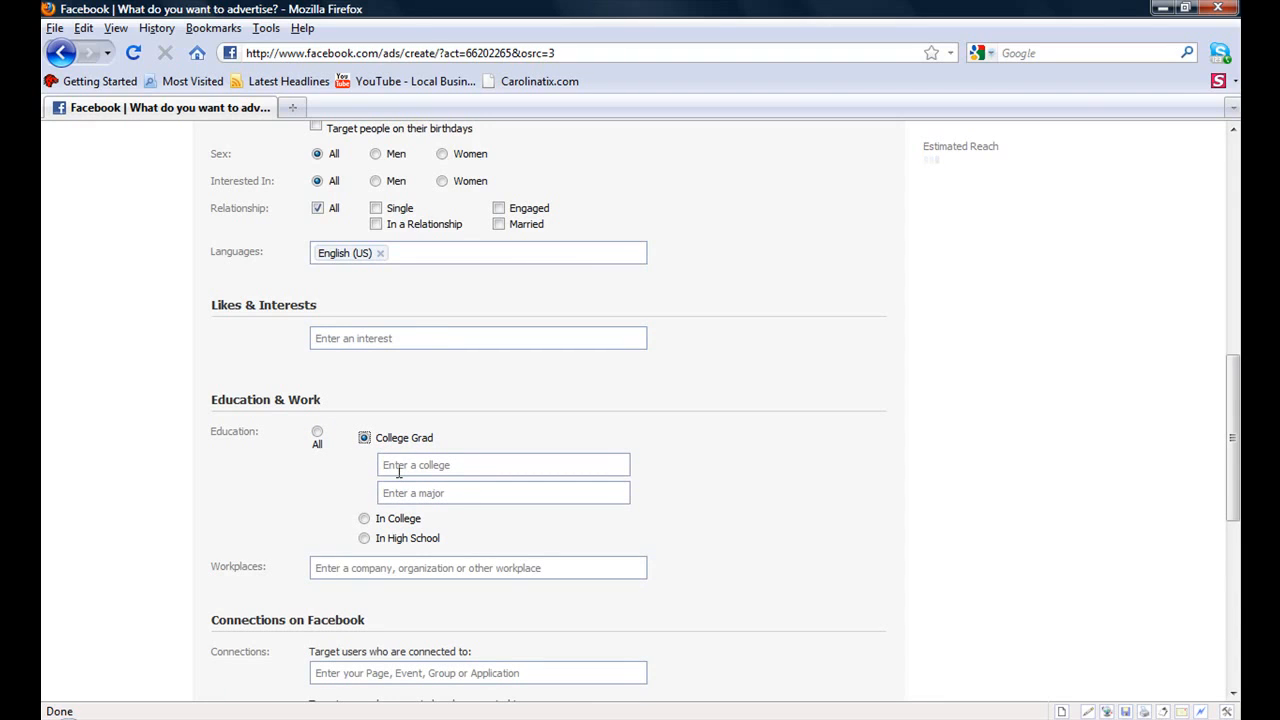
click(365, 519)
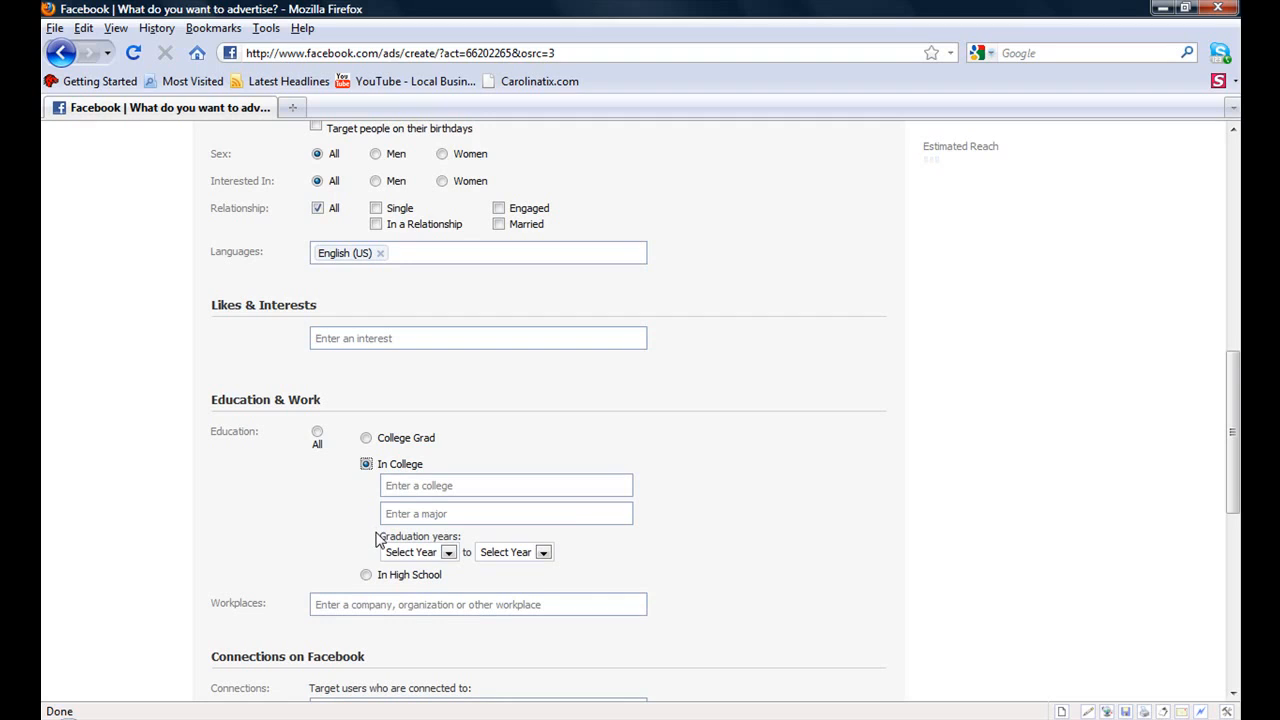
click(368, 575)
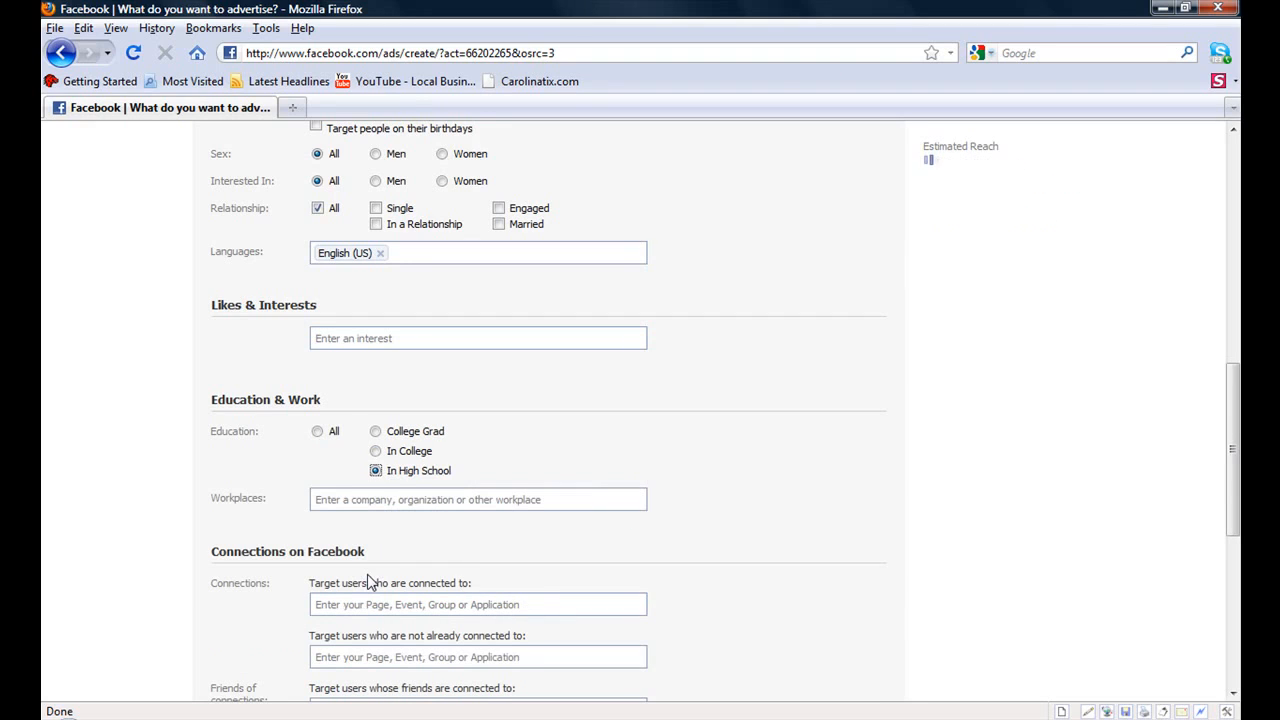
click(318, 433)
- Try entering ClickCom Ind as a workplace, then clear the workplace field
click(336, 503)
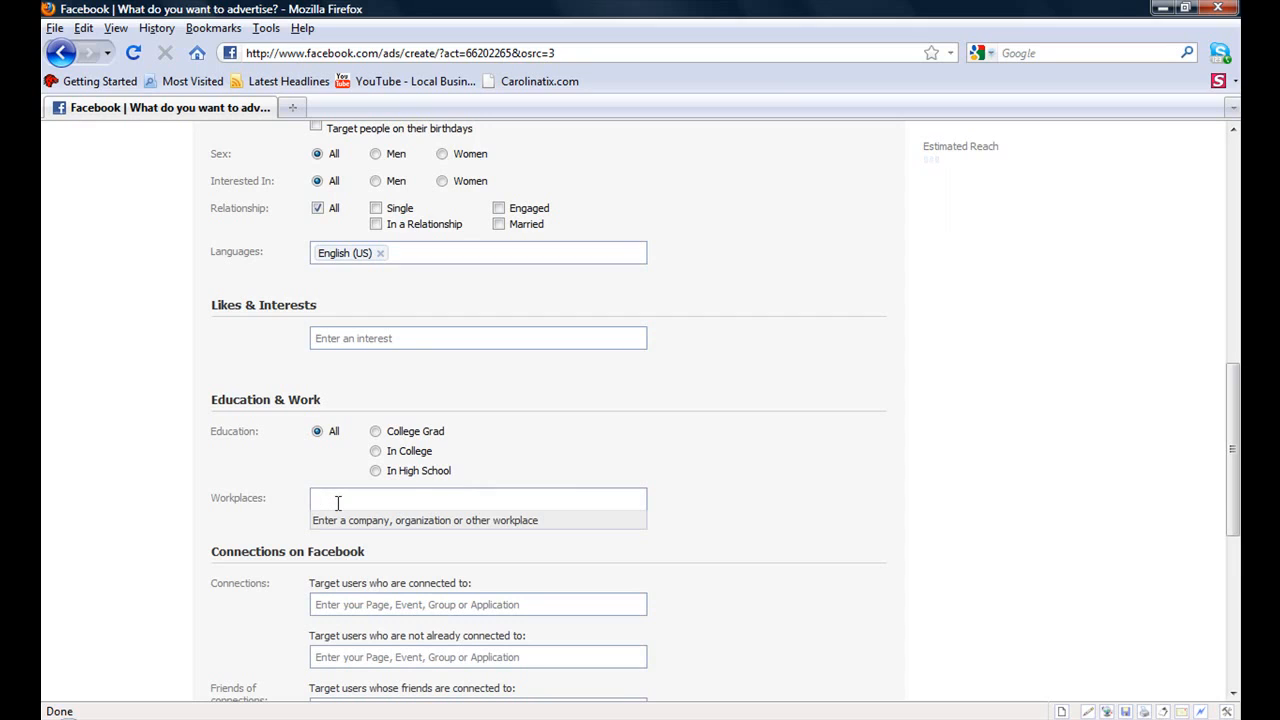
text(Click)
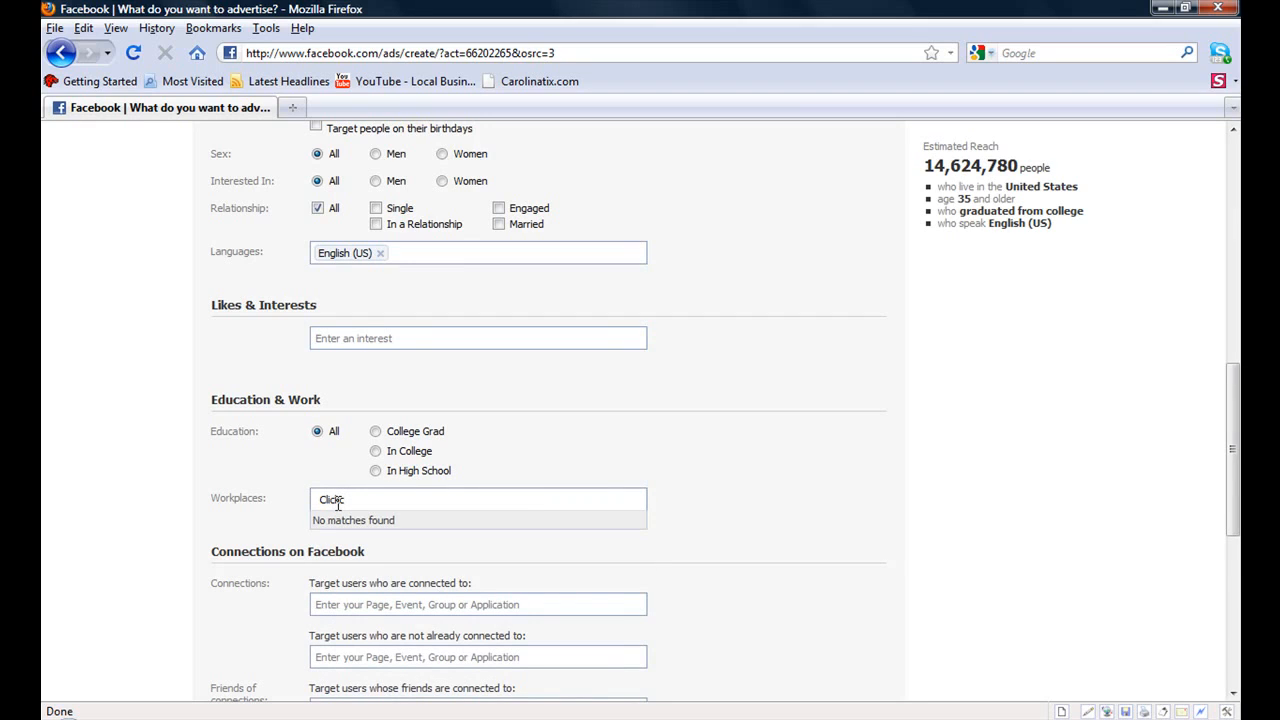
text(com Ind)
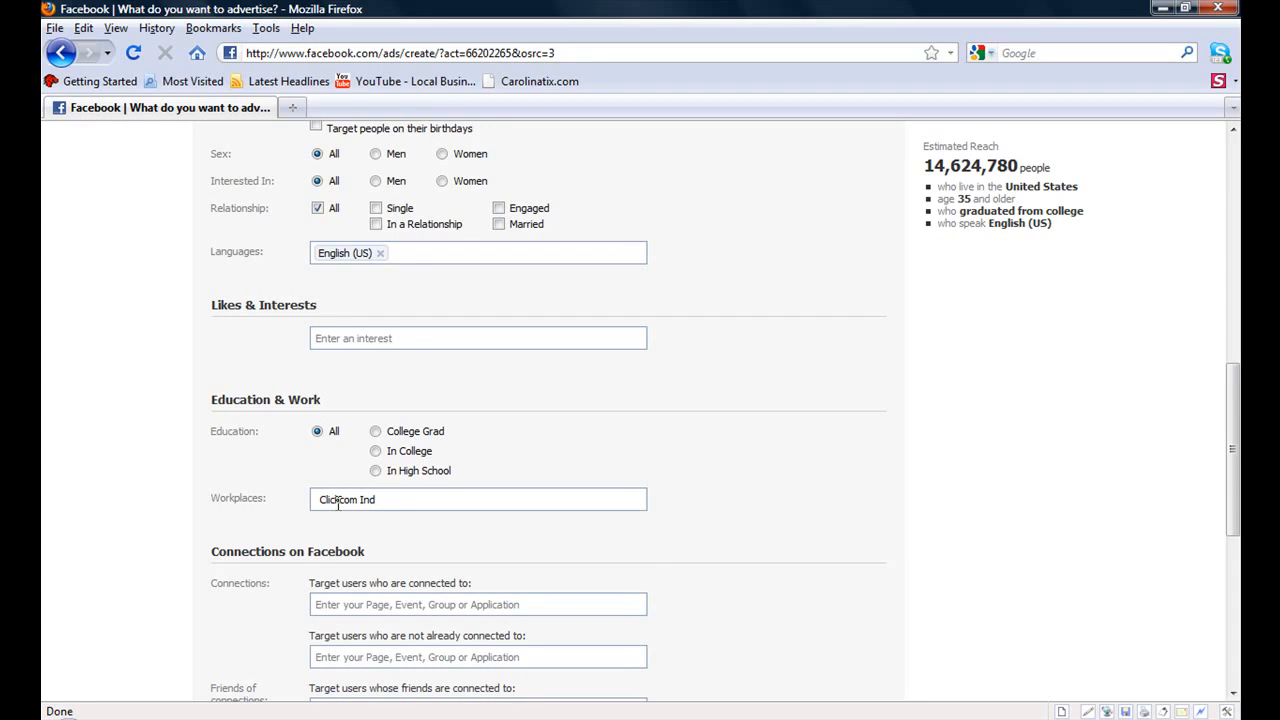
key(BackSpace)
key(BackSpace)
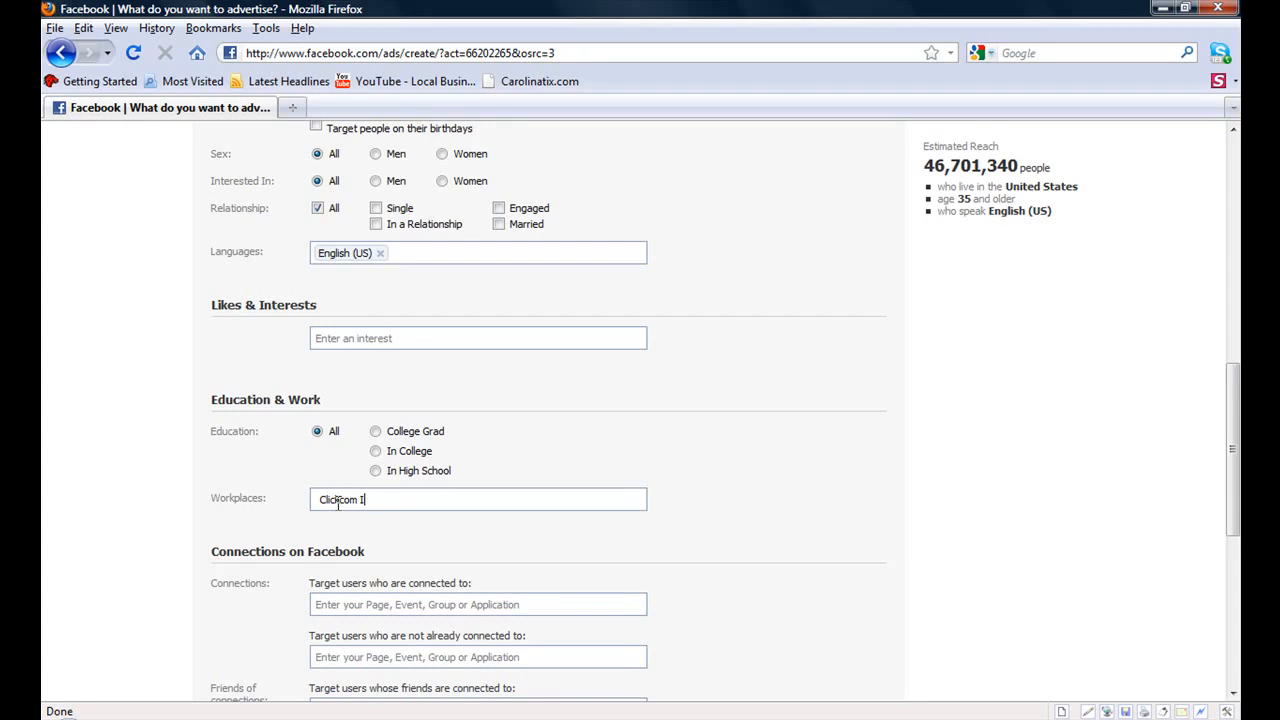
key(BackSpace)
key(BackSpace)
key(BackSpace)
key(BackSpace)
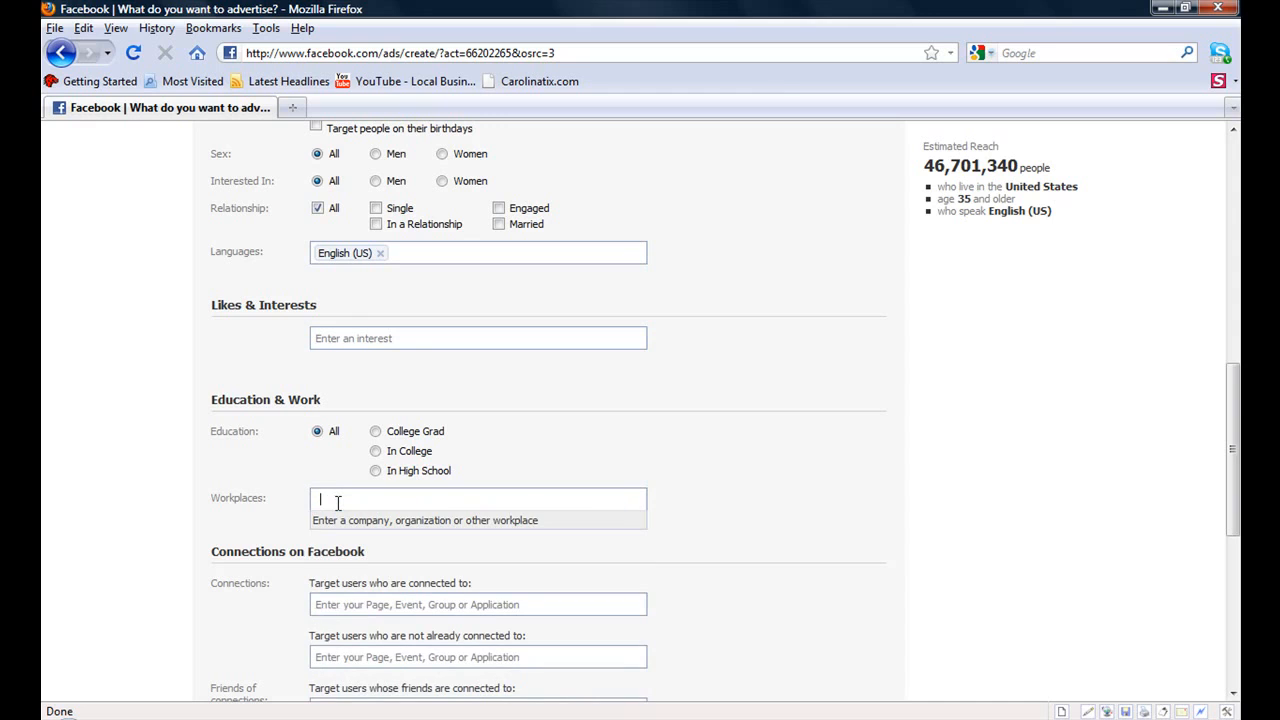
- Target users who are connected to the ClickCom.com page
drag(1235, 402, 1236, 468)
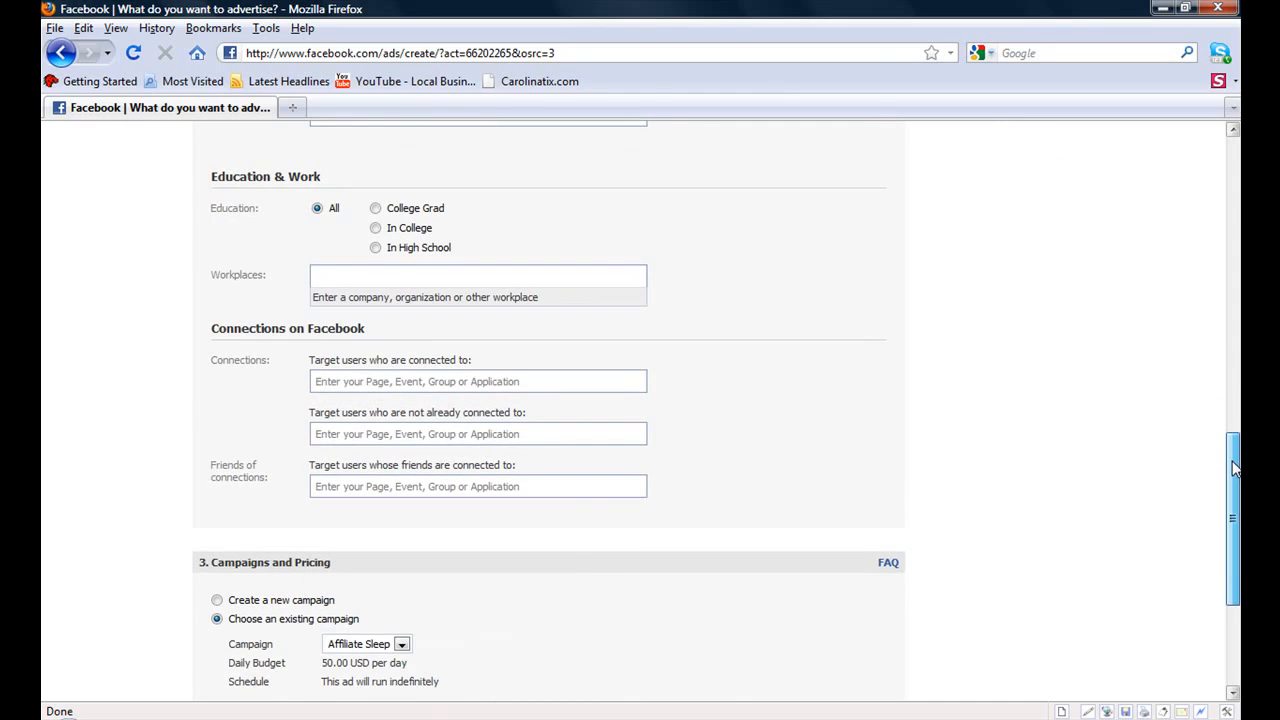
click(390, 378)
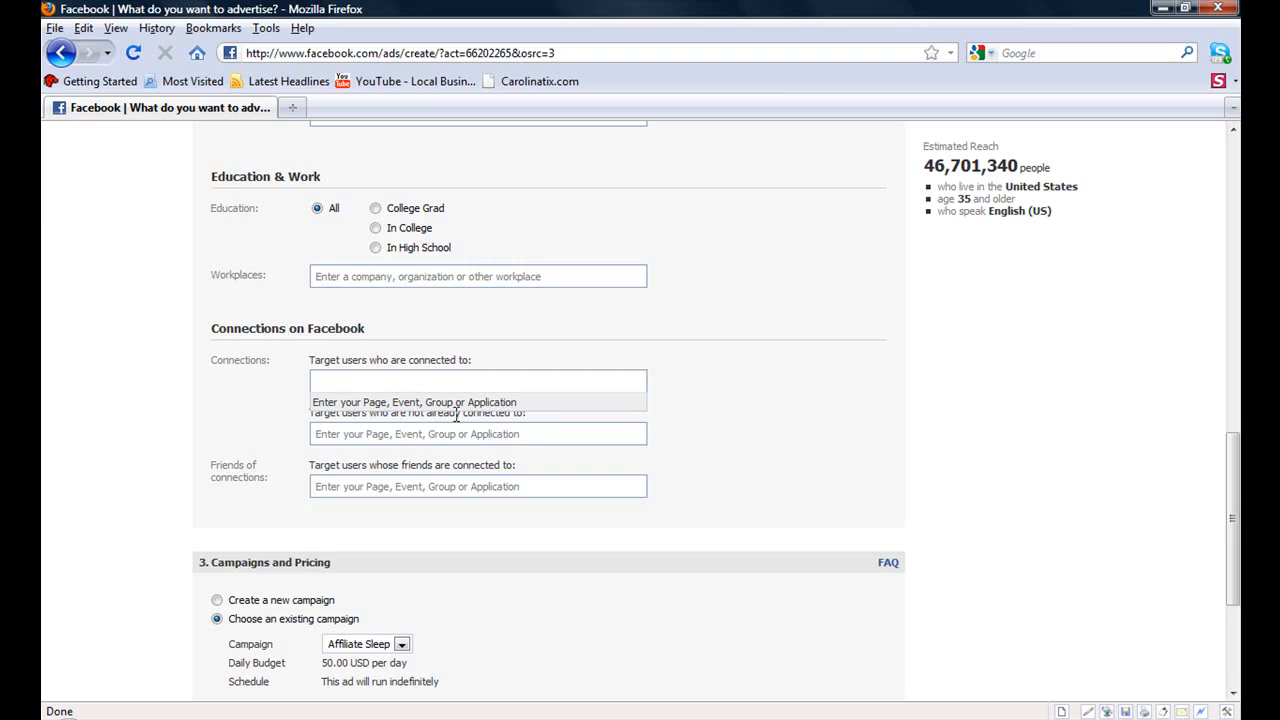
text(C)
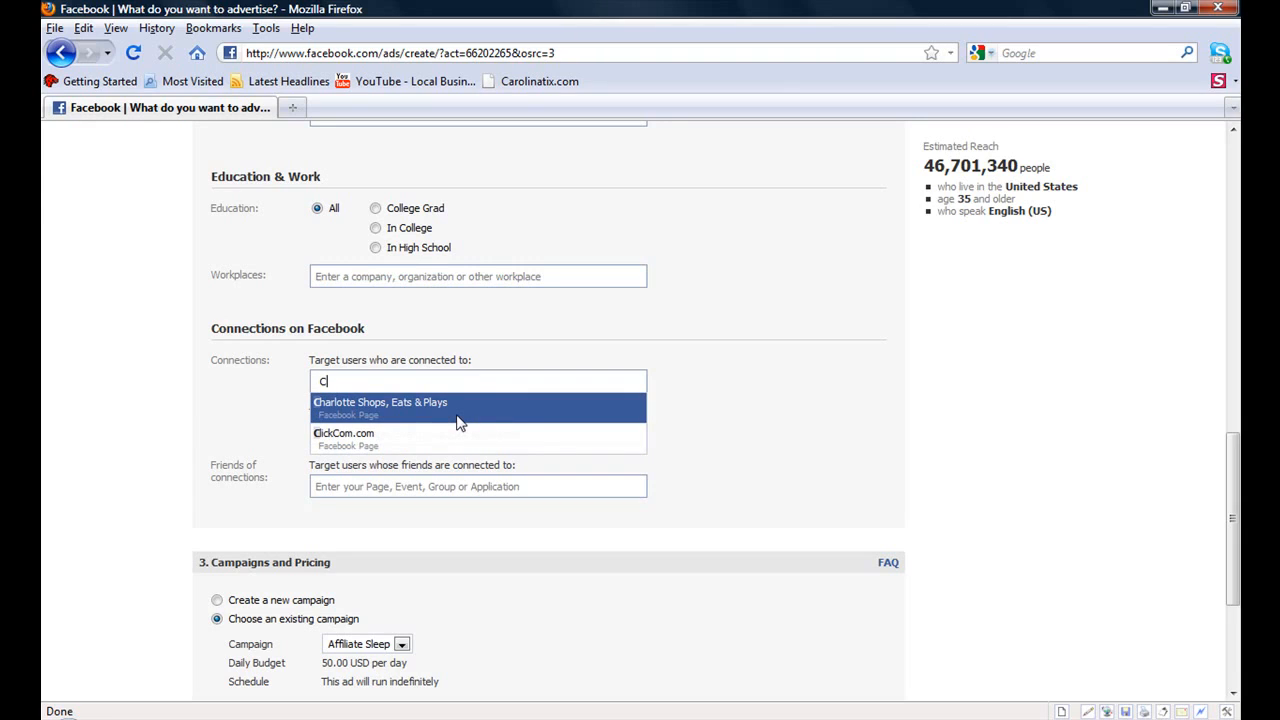
text(l)
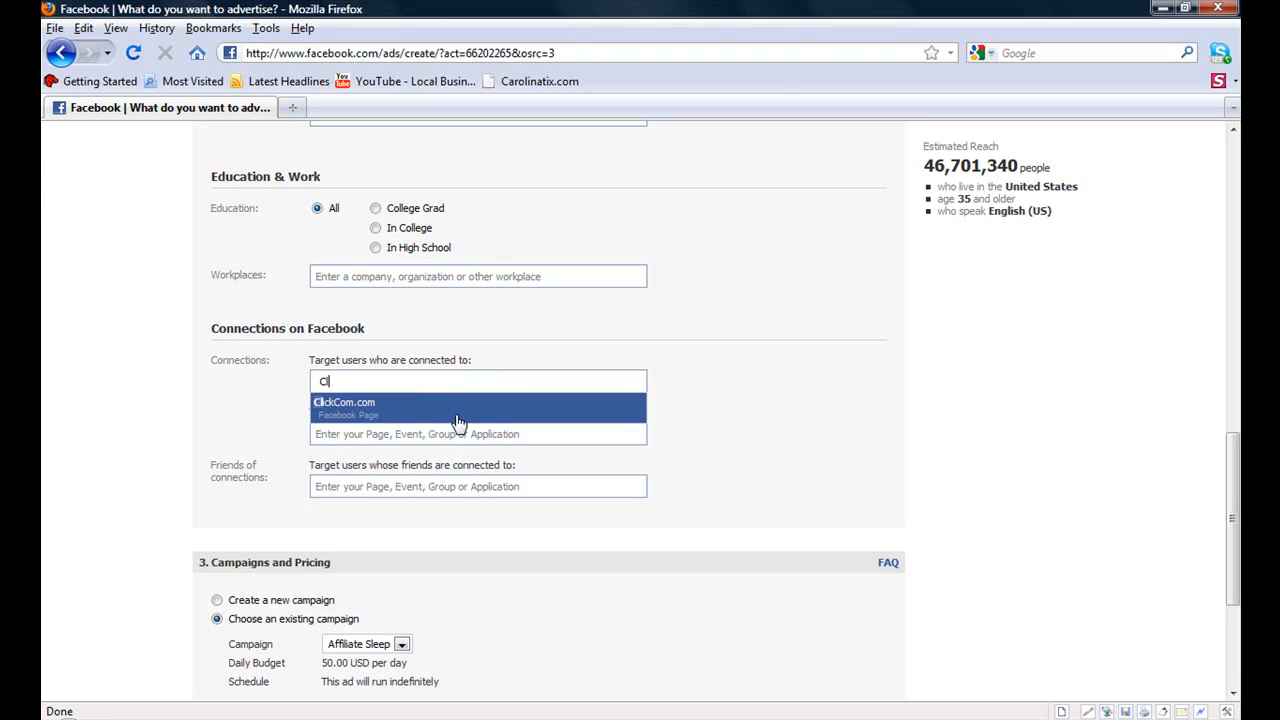
click(349, 410)
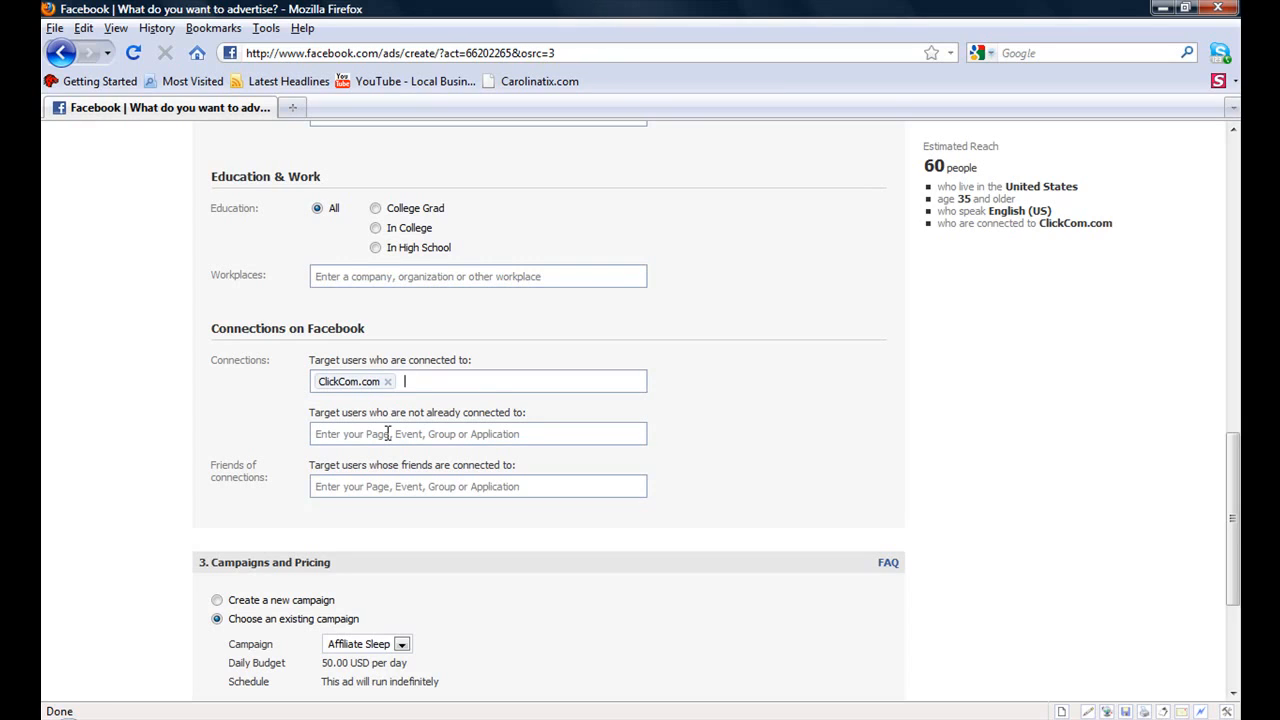
- Try adding ClickCom.com to users not already connected, then remove ClickCom.com from both connection fields
click(388, 433)
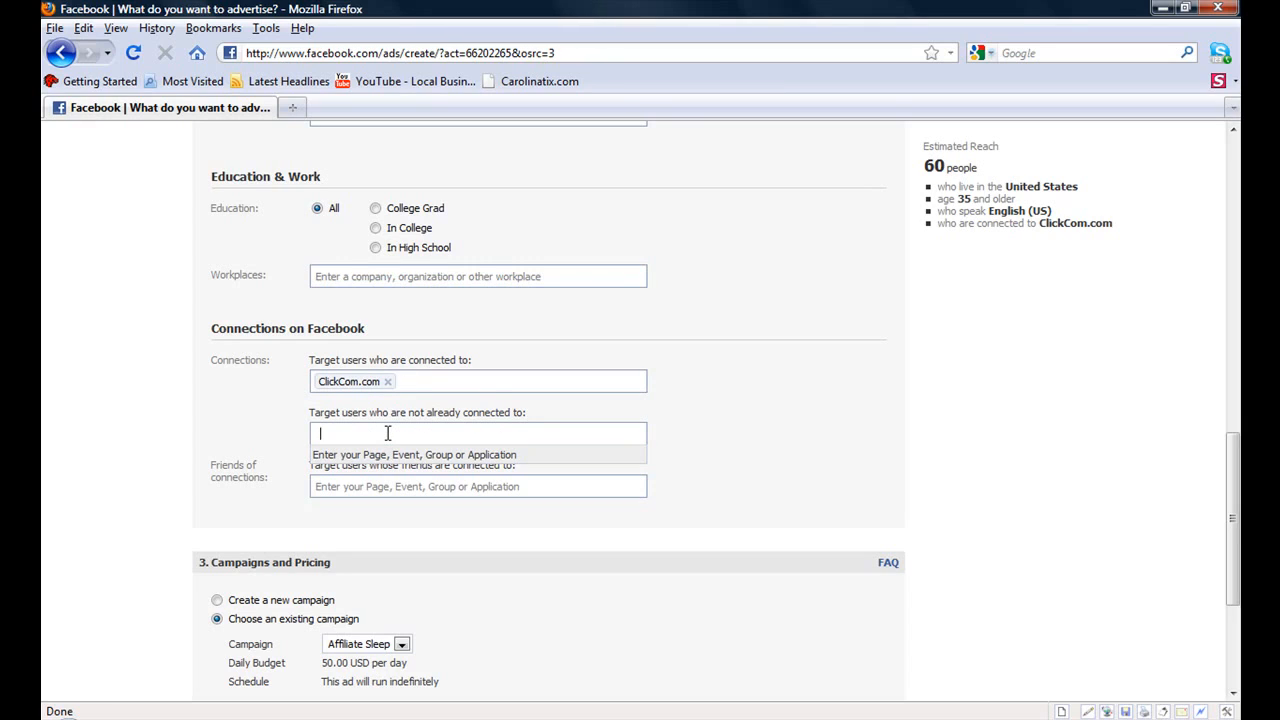
click(376, 486)
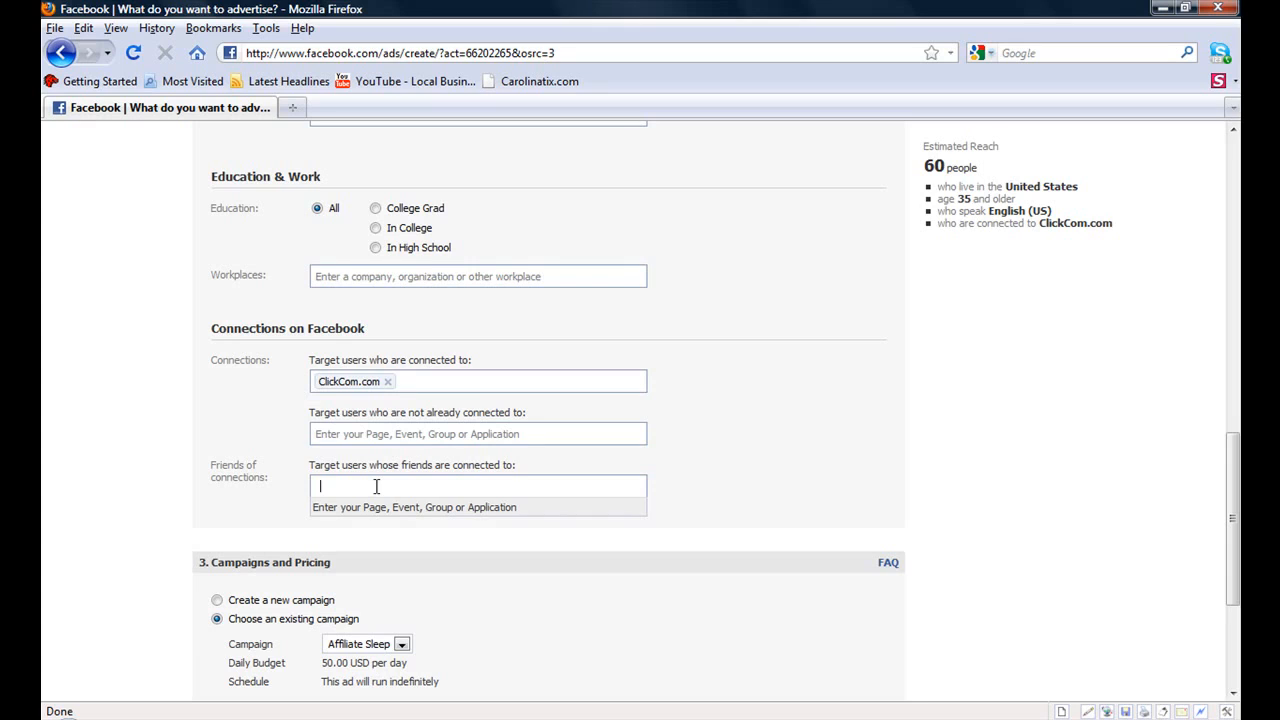
click(387, 431)
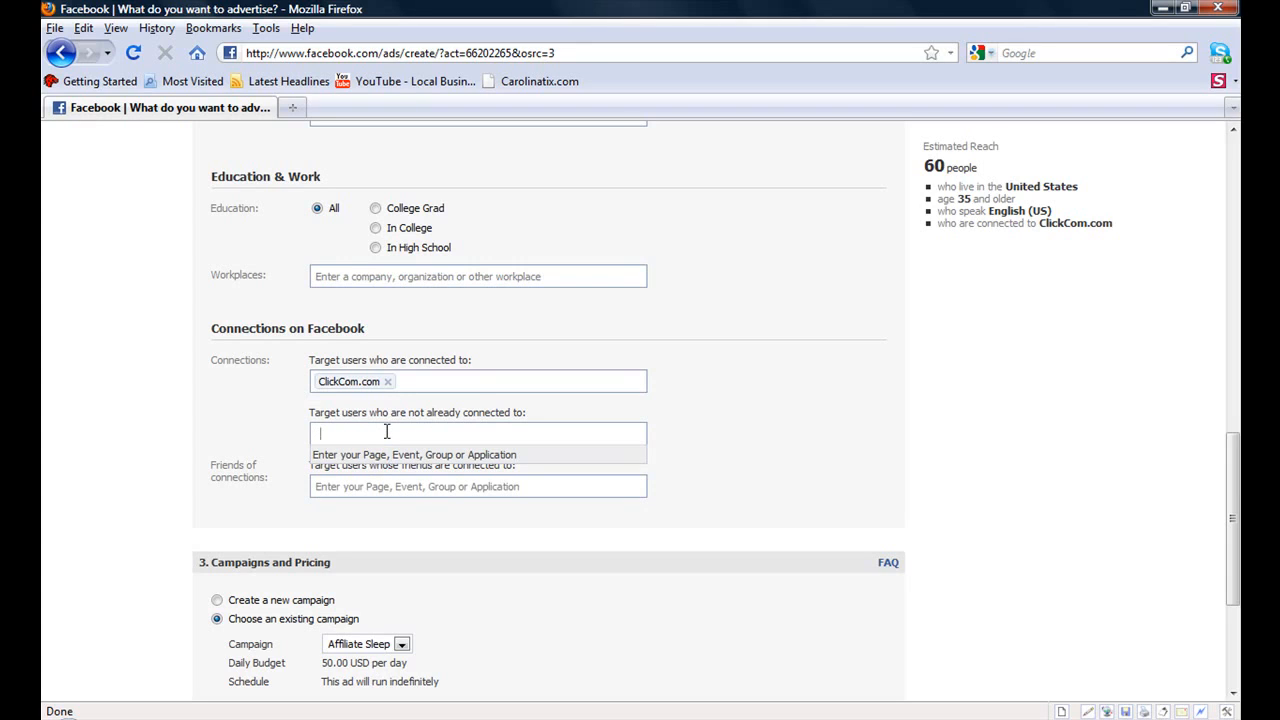
text(clickc)
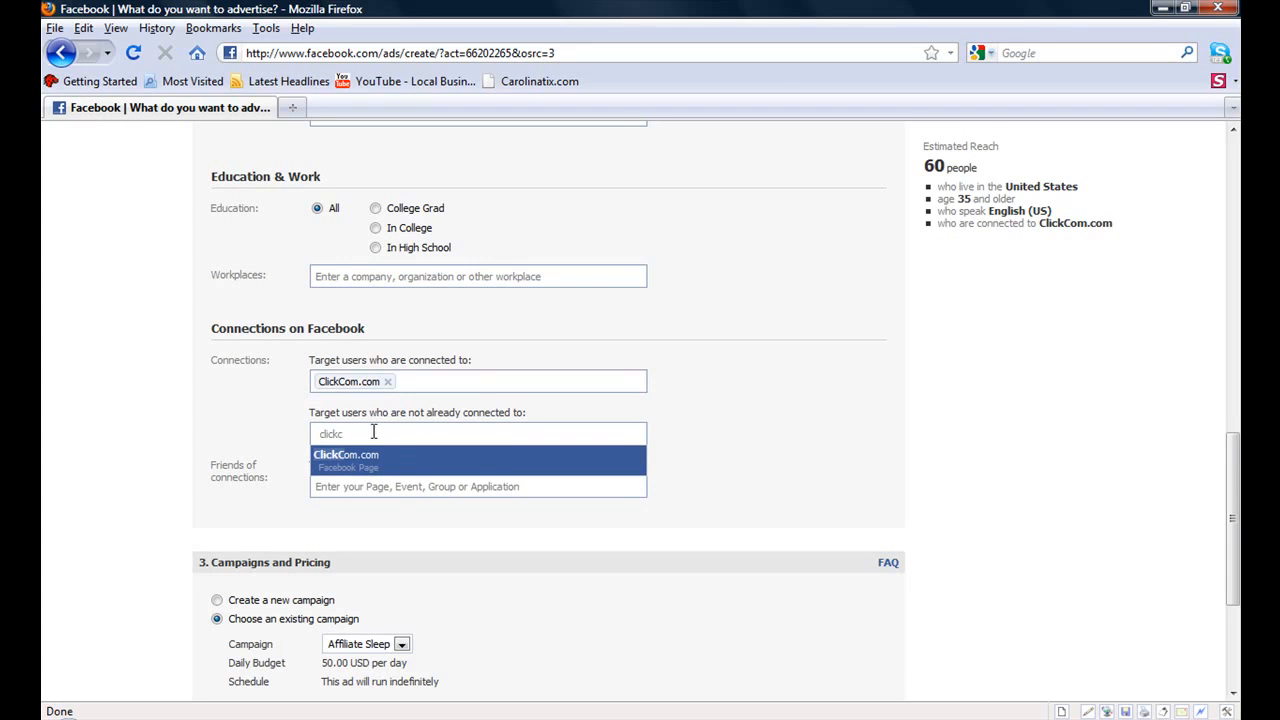
click(348, 458)
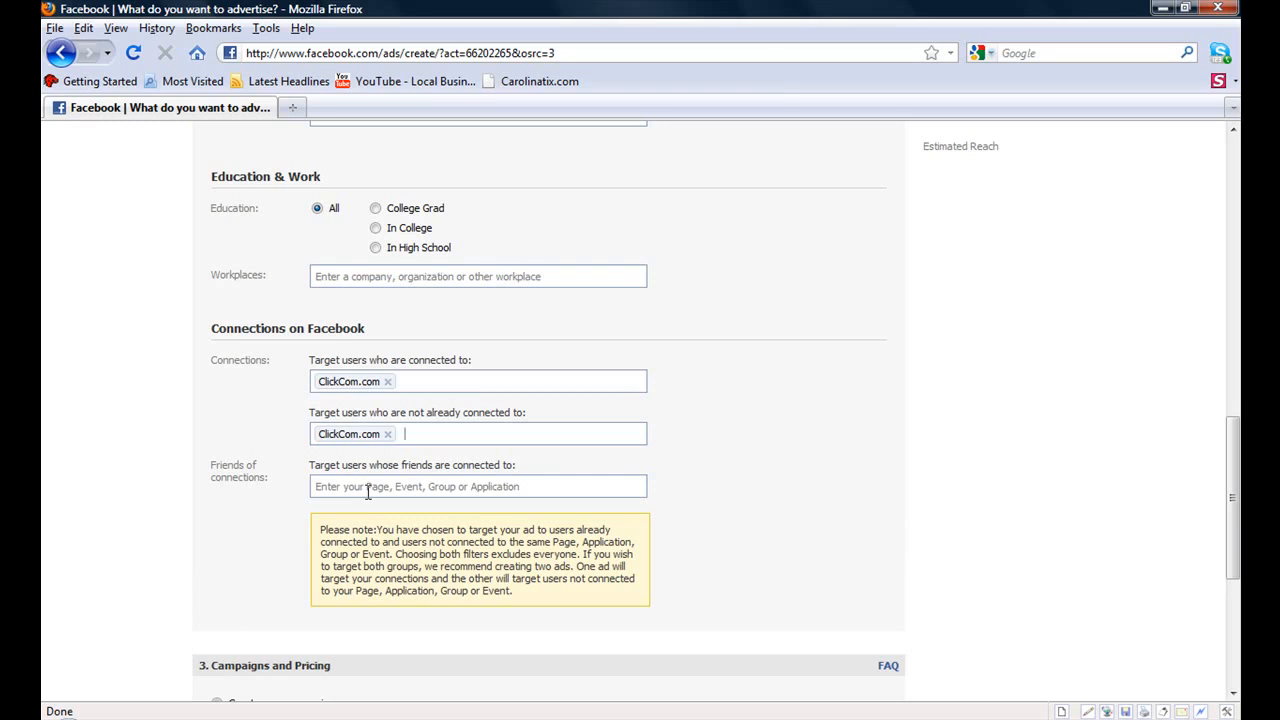
click(384, 487)
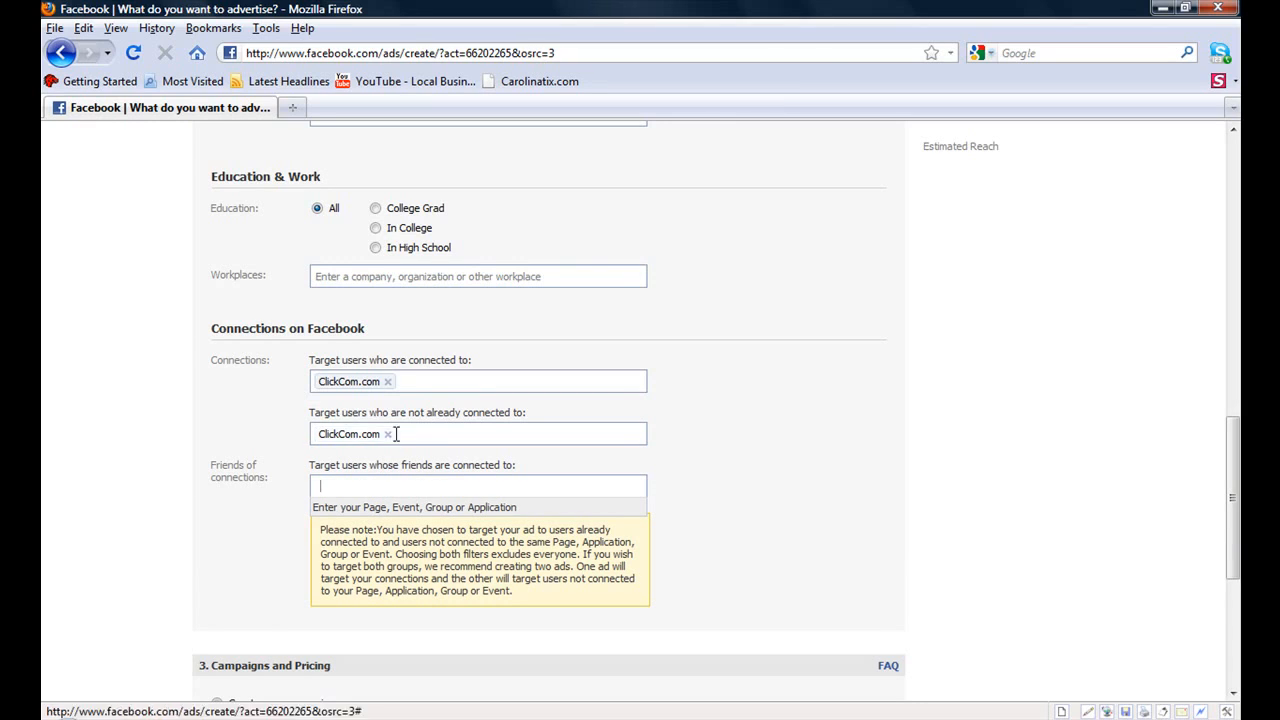
click(389, 437)
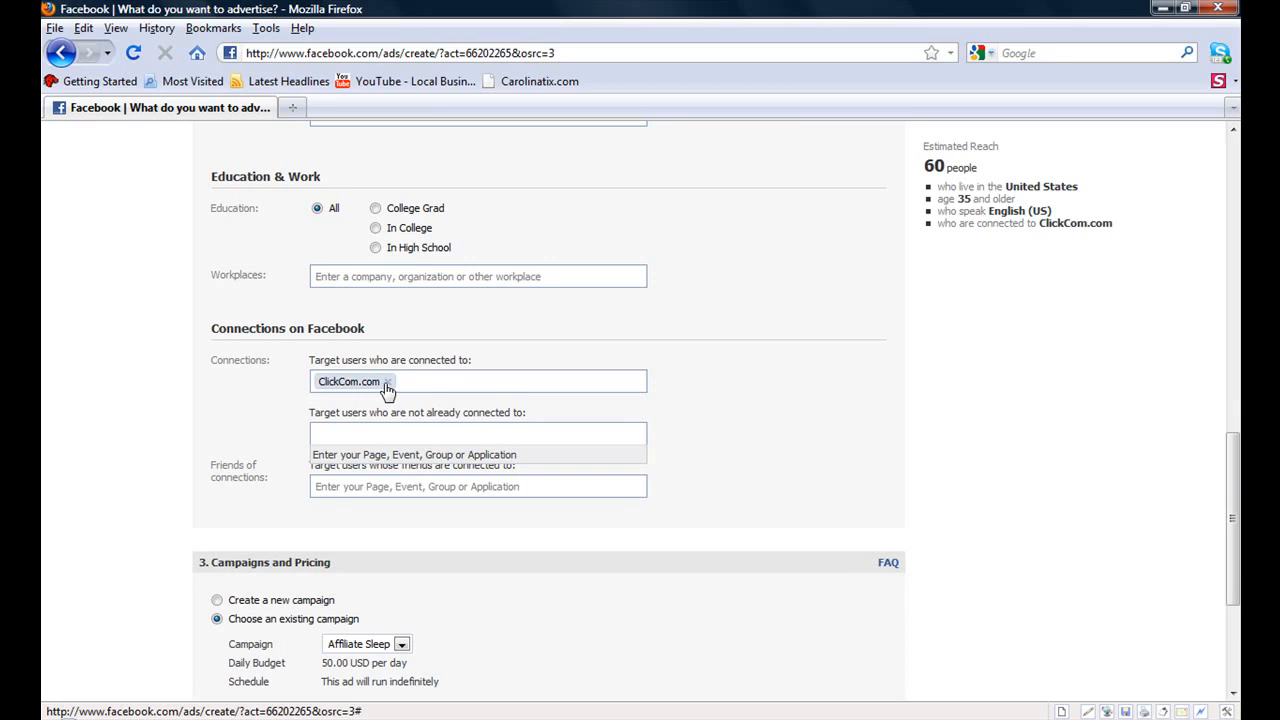
click(387, 384)
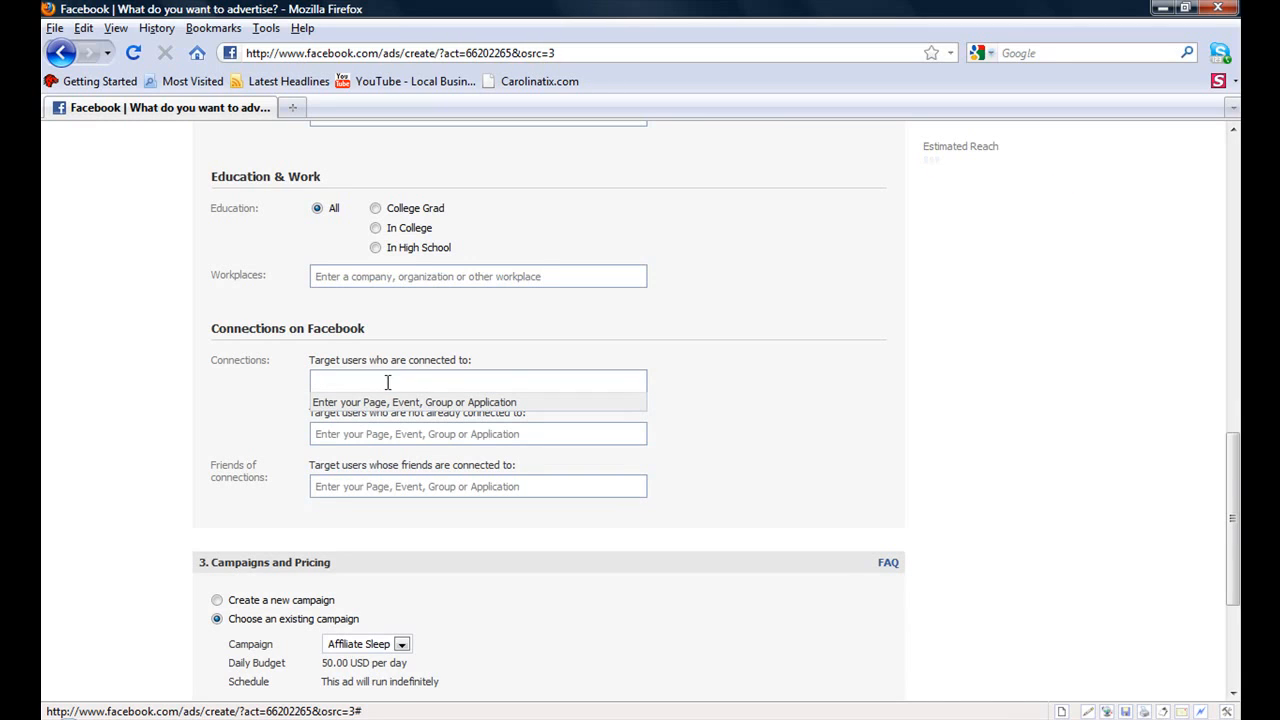
- Create a new campaign named SEO Facebook
scroll(1225, 507, down, 5)
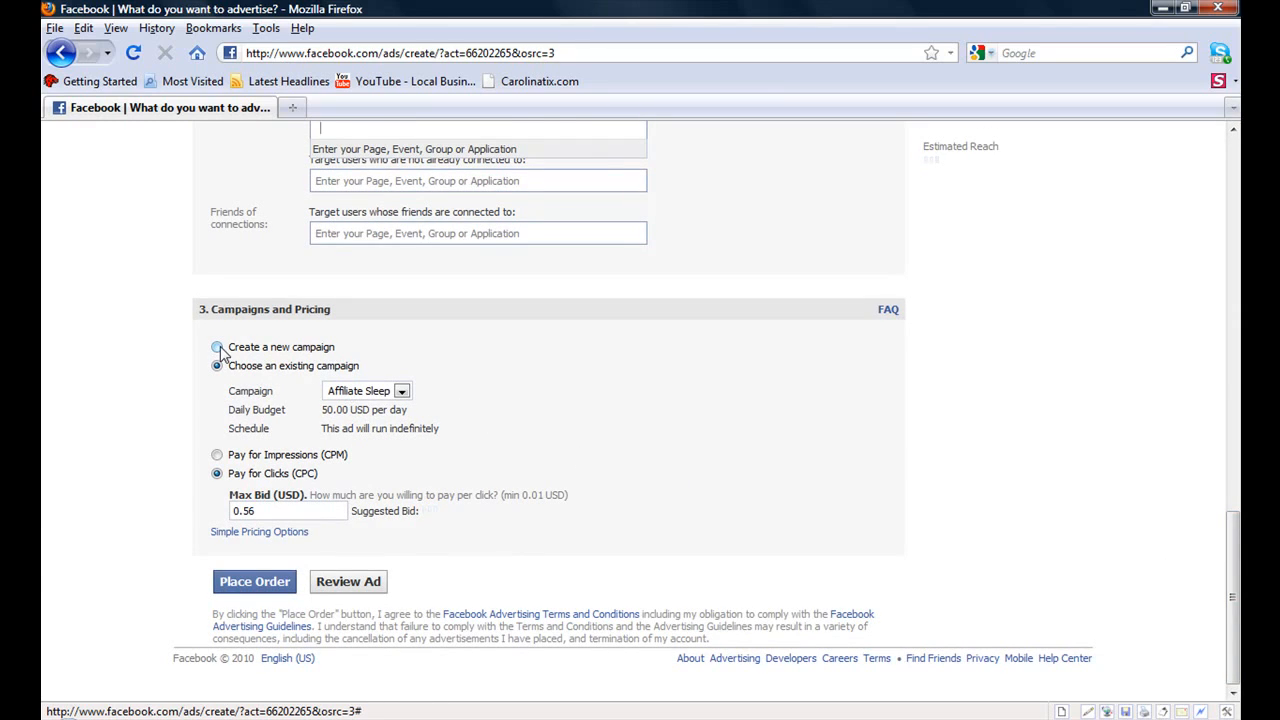
click(218, 348)
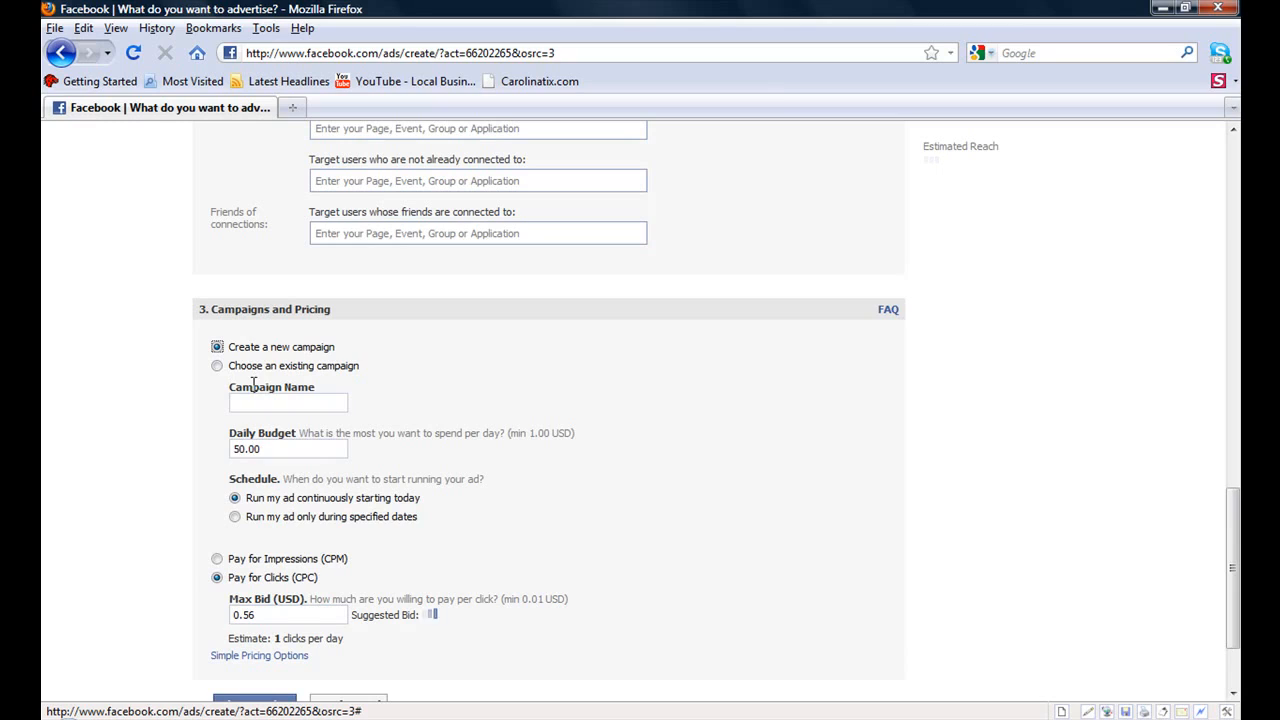
text(SEO )
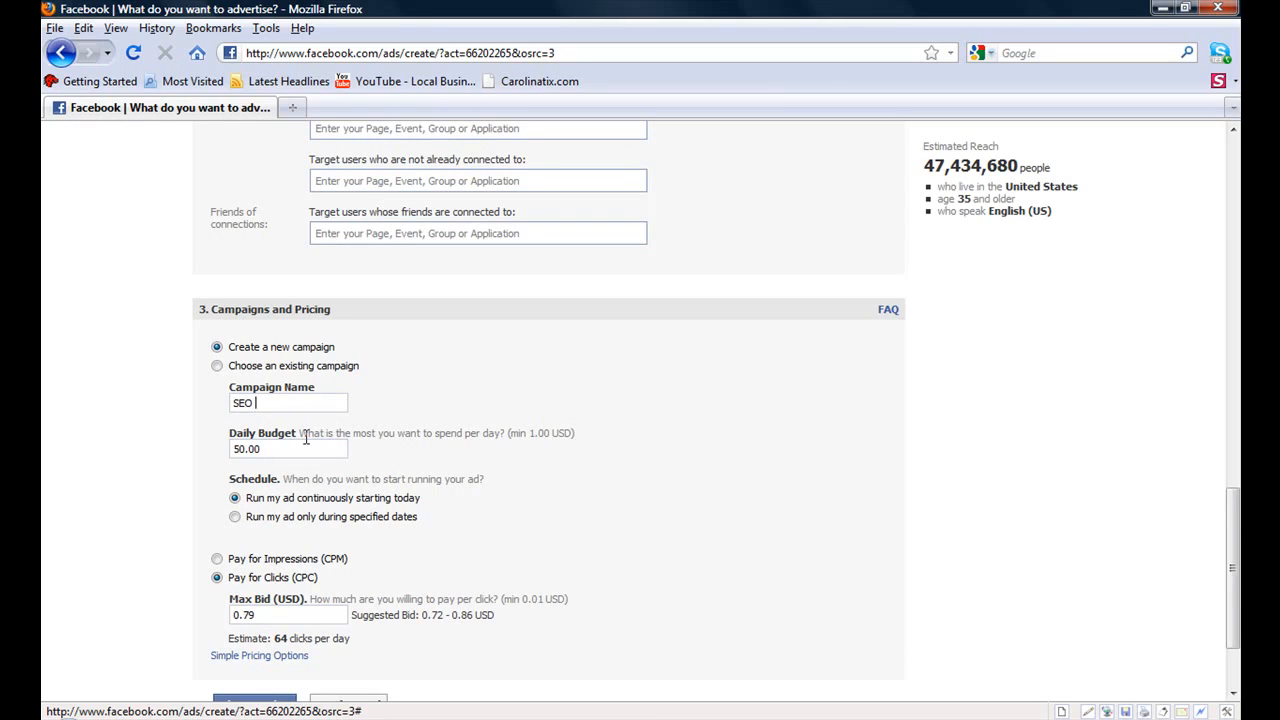
text(Facebook)
- Set the campaign's daily budget to 20.00 USD
double_click(264, 448)
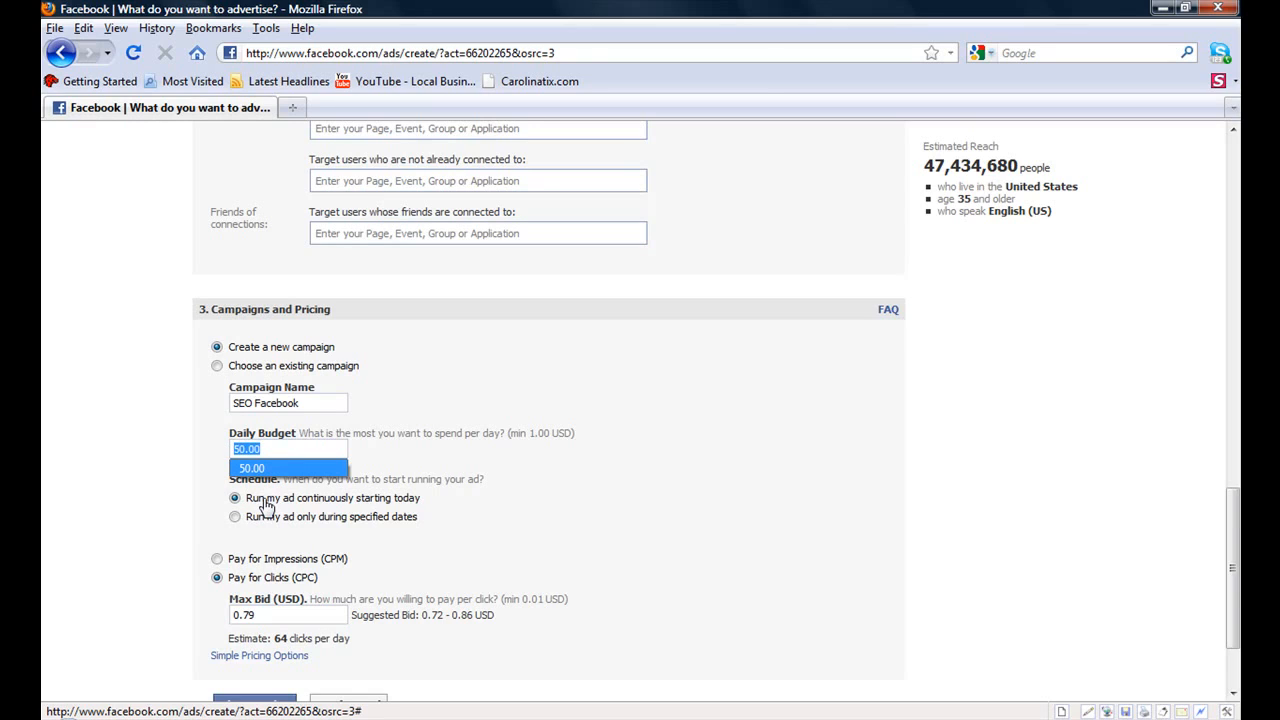
text(20.00)
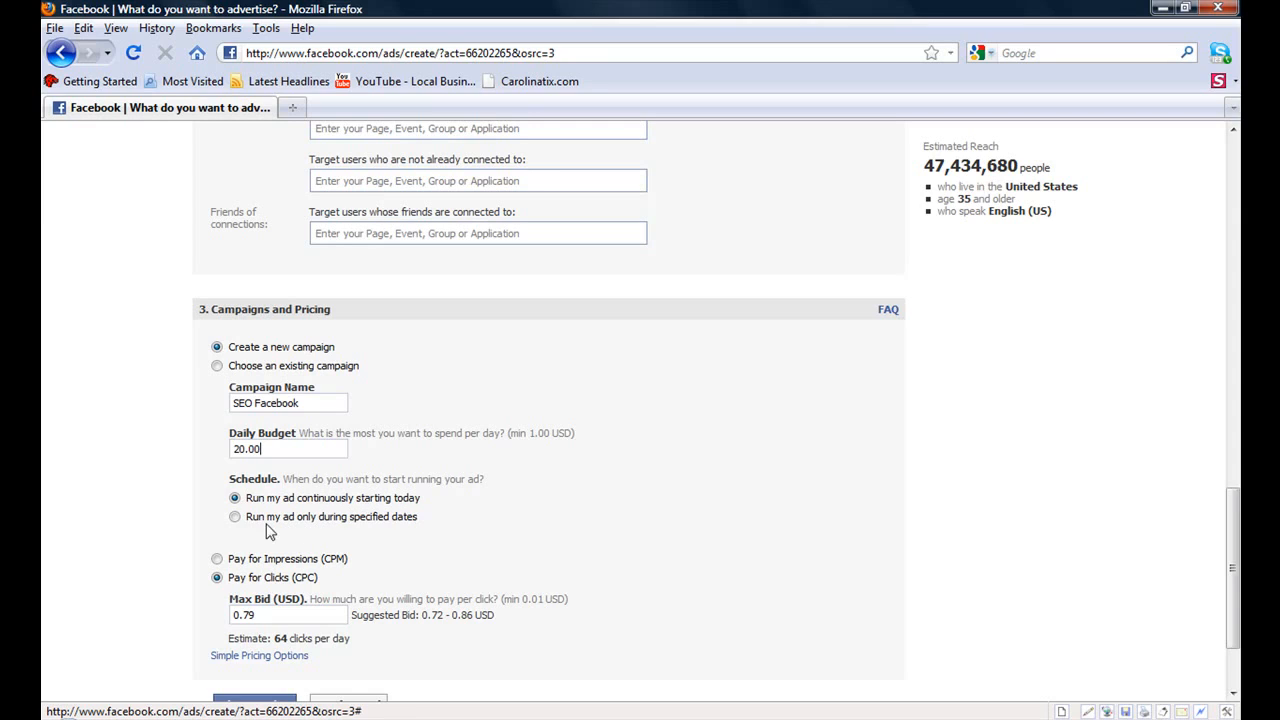
- Schedule the ad to run only during specified dates, from Apr 11, 2010 to Jun 11, 2010
click(234, 517)
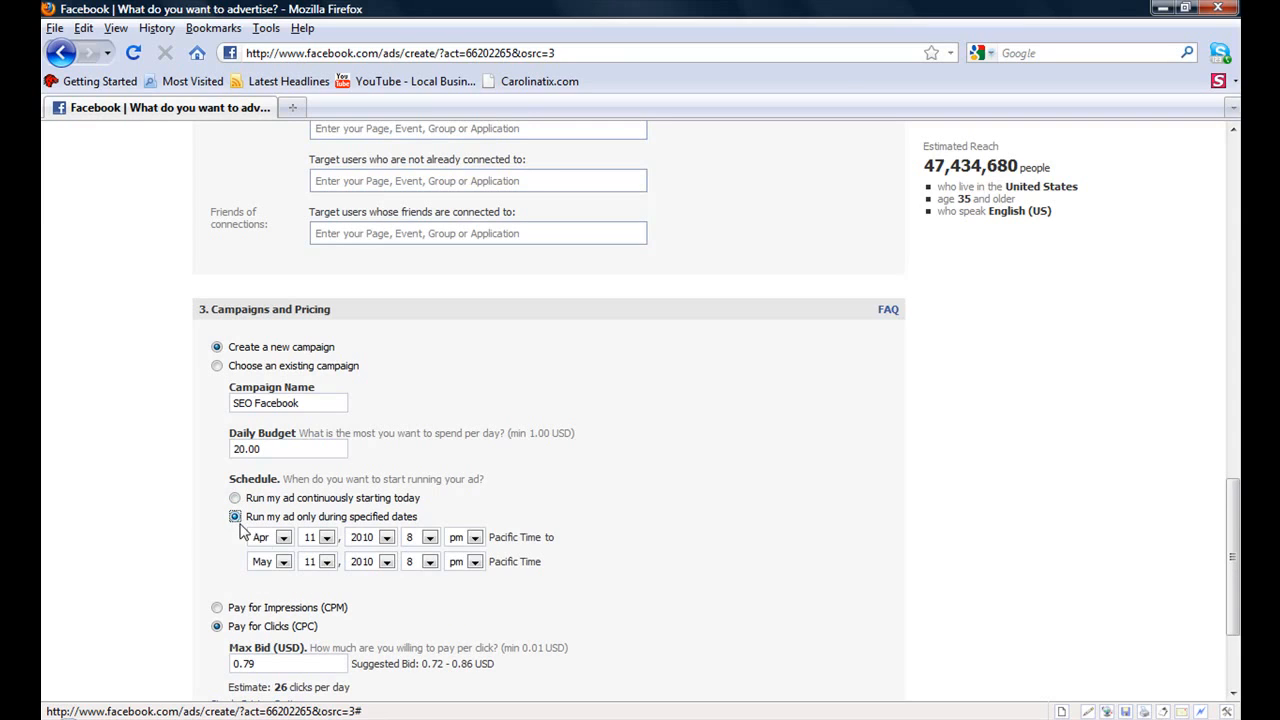
click(283, 562)
click(260, 640)
click(326, 563)
click(326, 563)
click(1224, 515)
- Try Pay for Impressions (CPM) pricing, then switch back to Pay for Clicks (CPC)
click(218, 608)
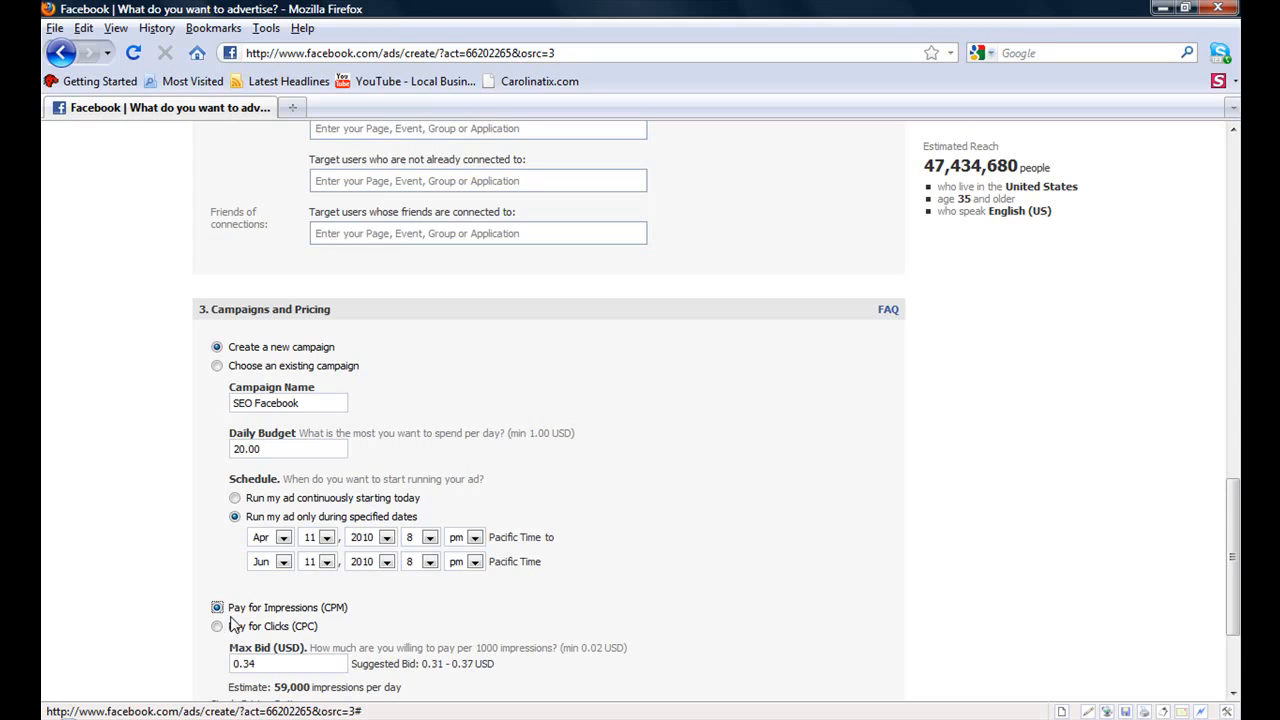
click(219, 628)
drag(1228, 548, 1233, 610)
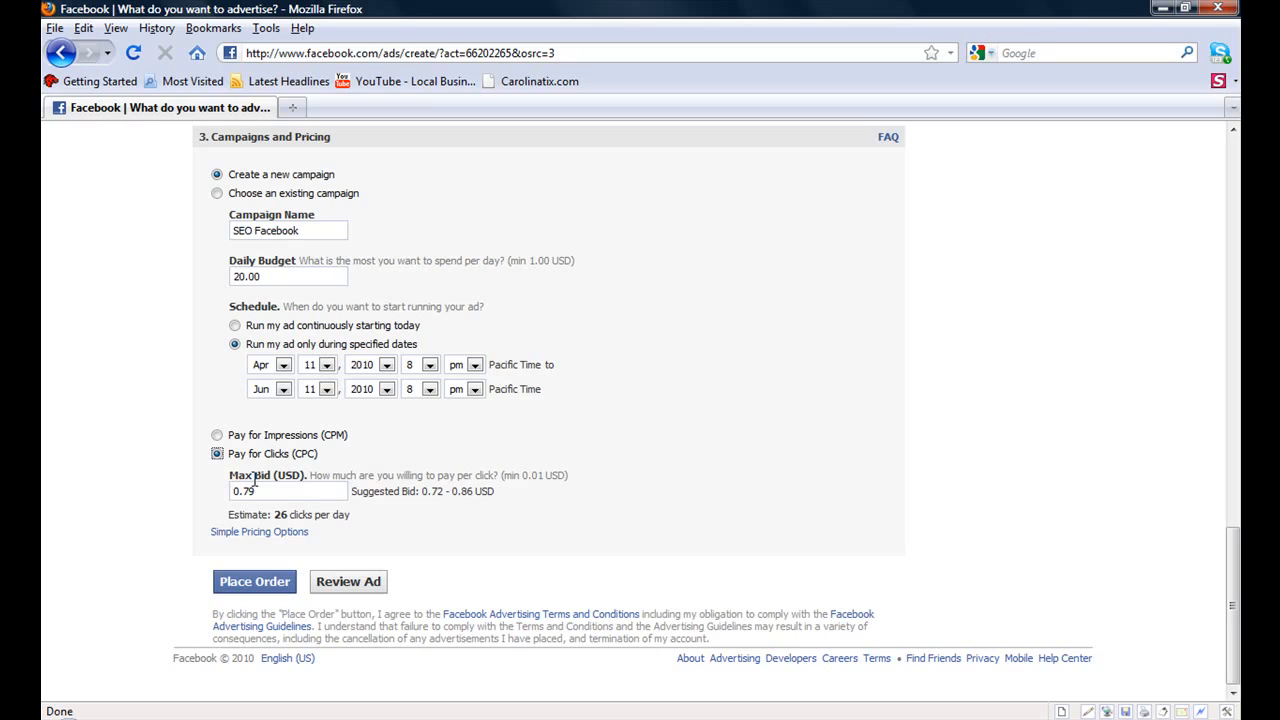
- Set the maximum bid per click to 4.00 USD and open the ad review
drag(278, 490, 200, 504)
text(3.00)
drag(1236, 605, 1095, 345)
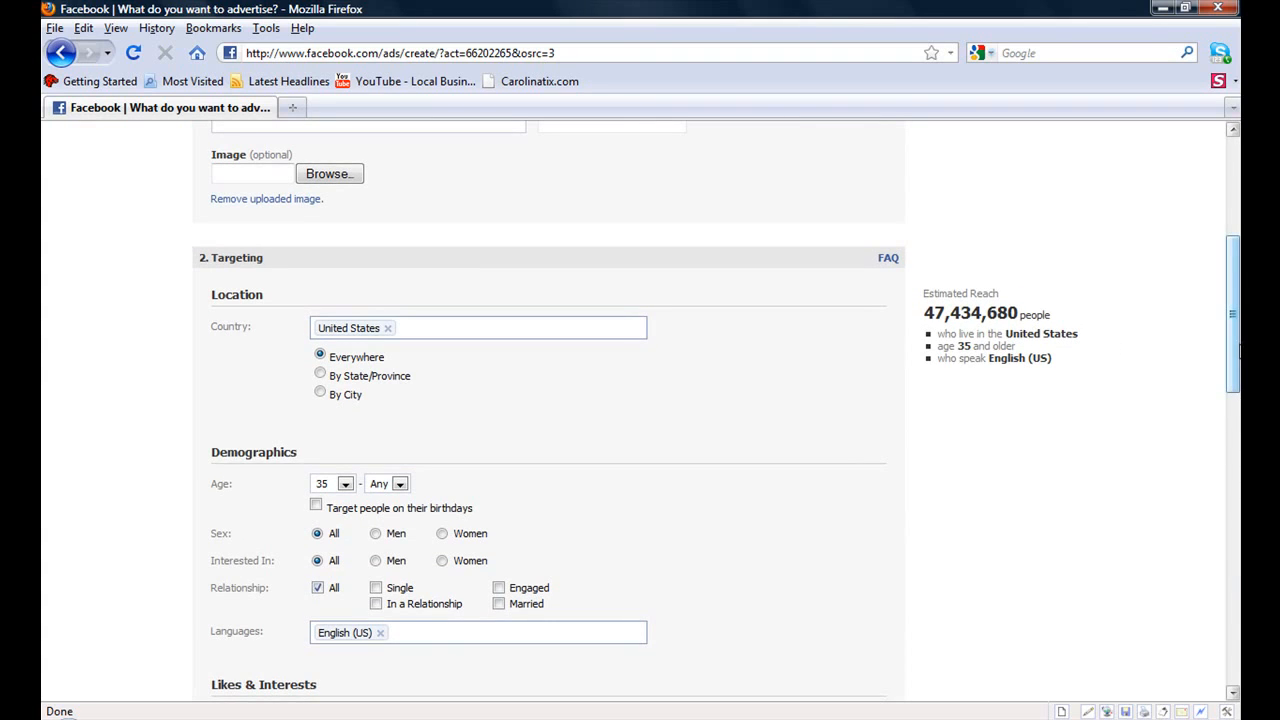
drag(1238, 340, 1203, 631)
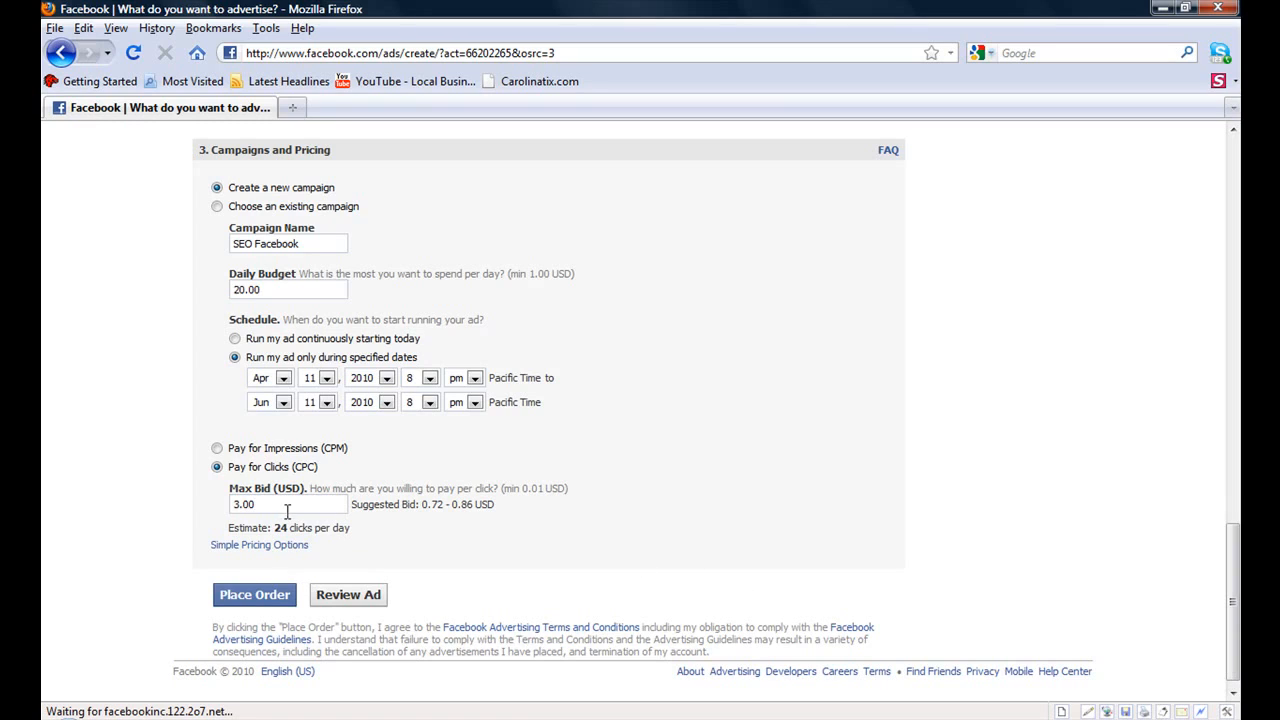
drag(271, 504, 227, 506)
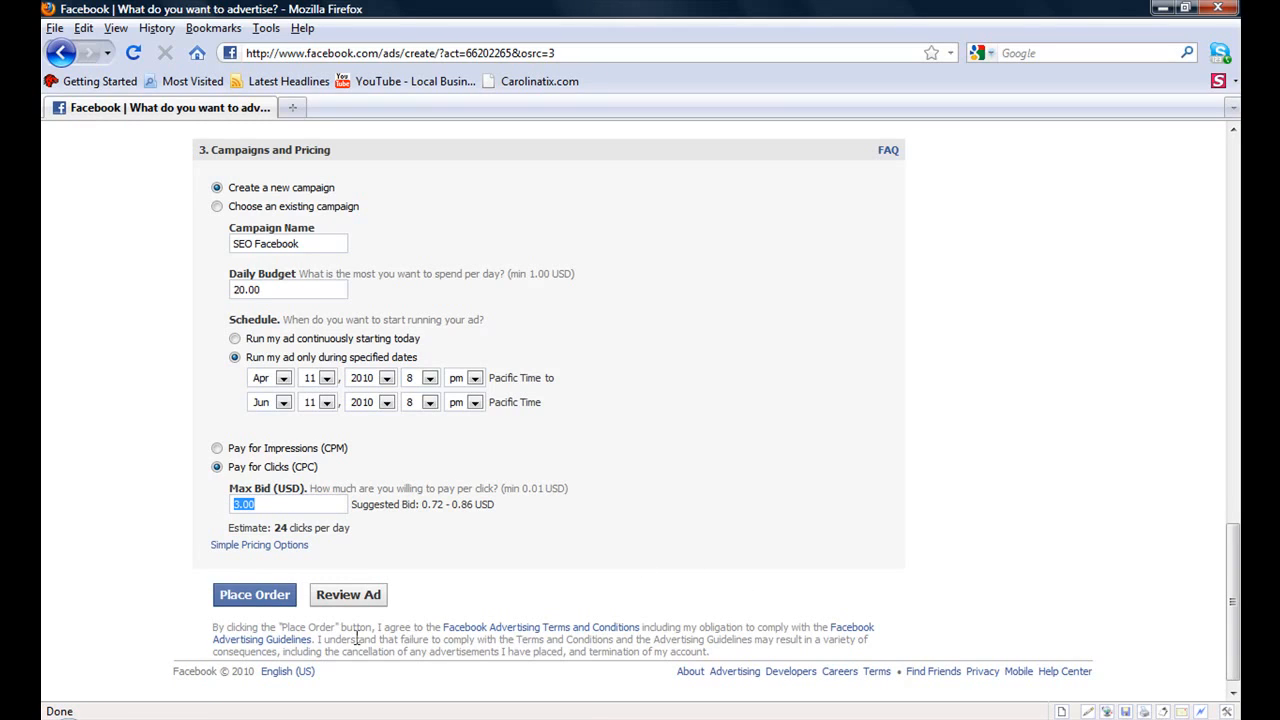
text(4.)
text(00)
click(348, 595)
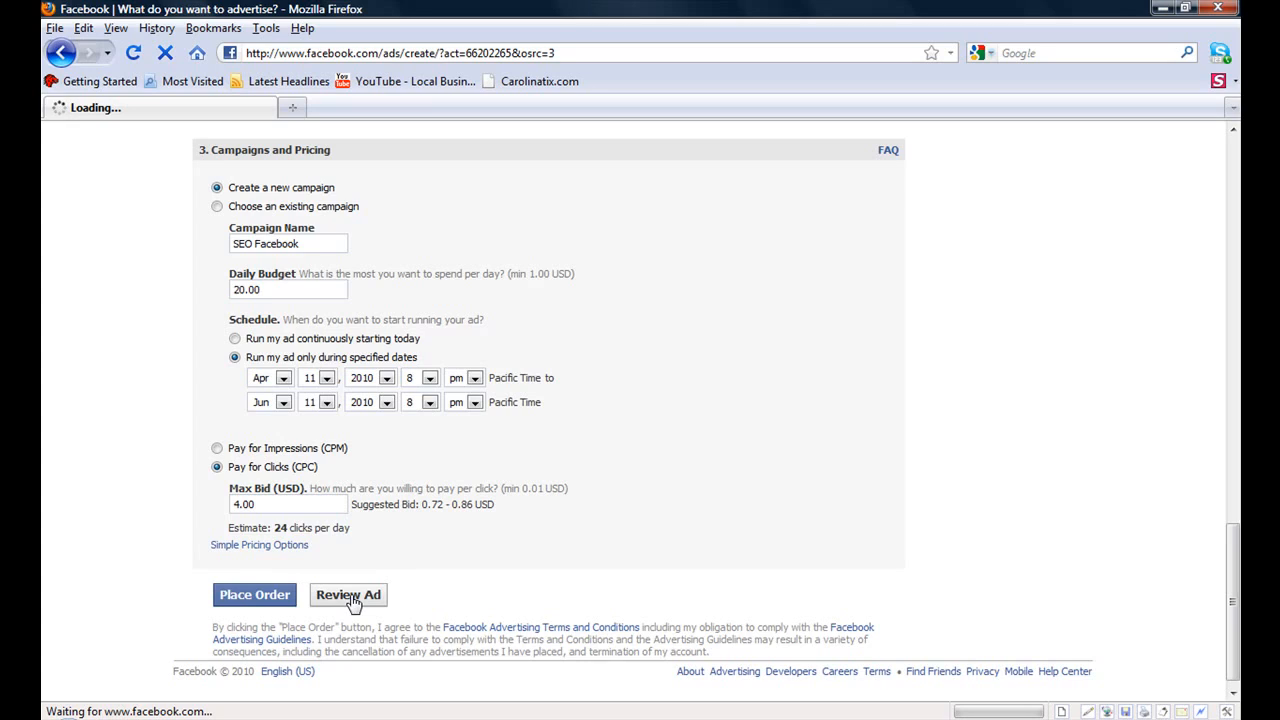